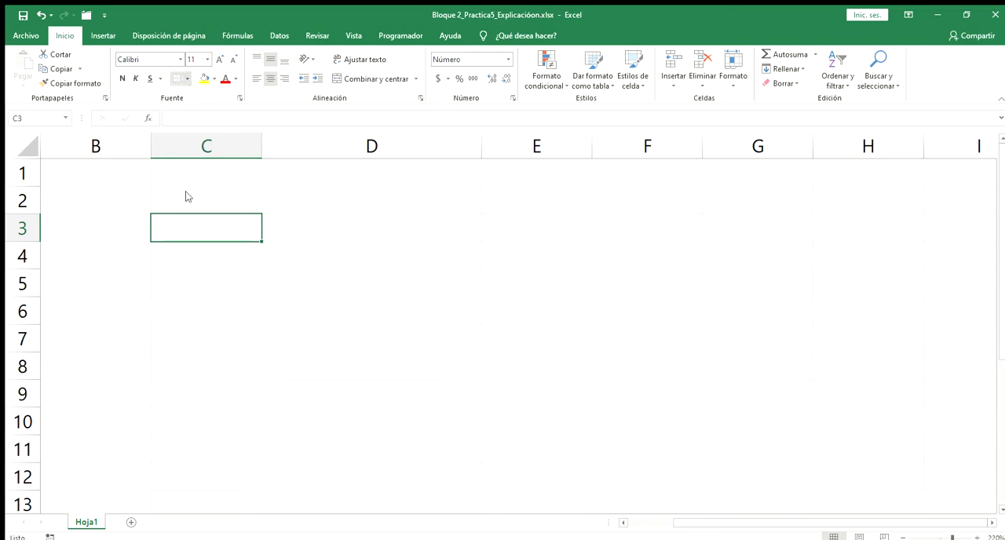
- Start an SI formula in D3 that tests whether C3 is greater than or equal to 0: =Si(C3>=0
left_click(202, 216)
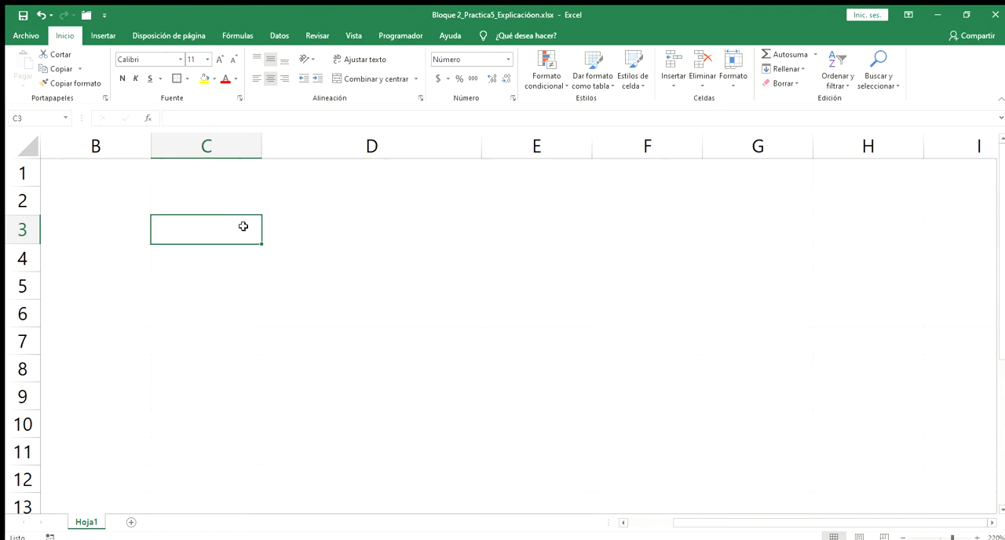
left_click(312, 223)
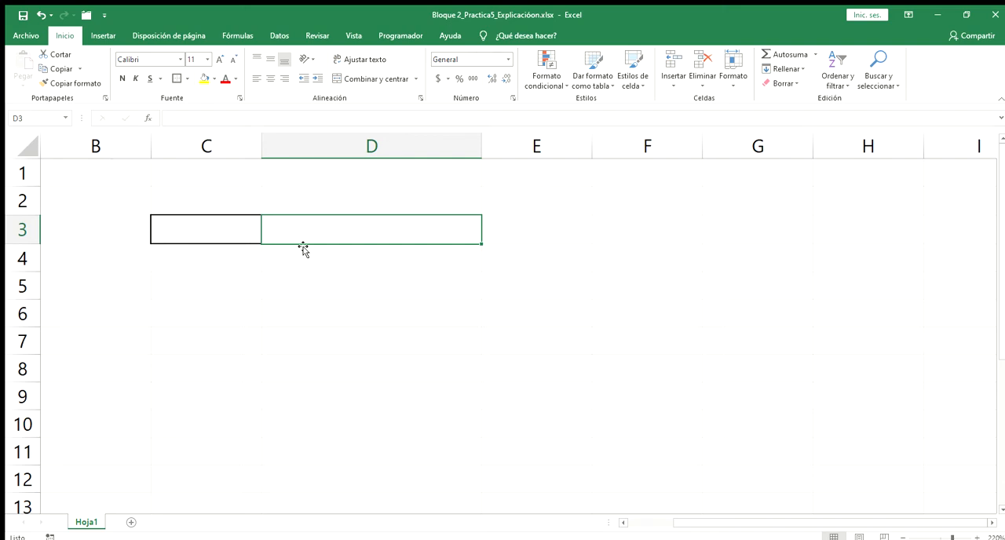
type("=")
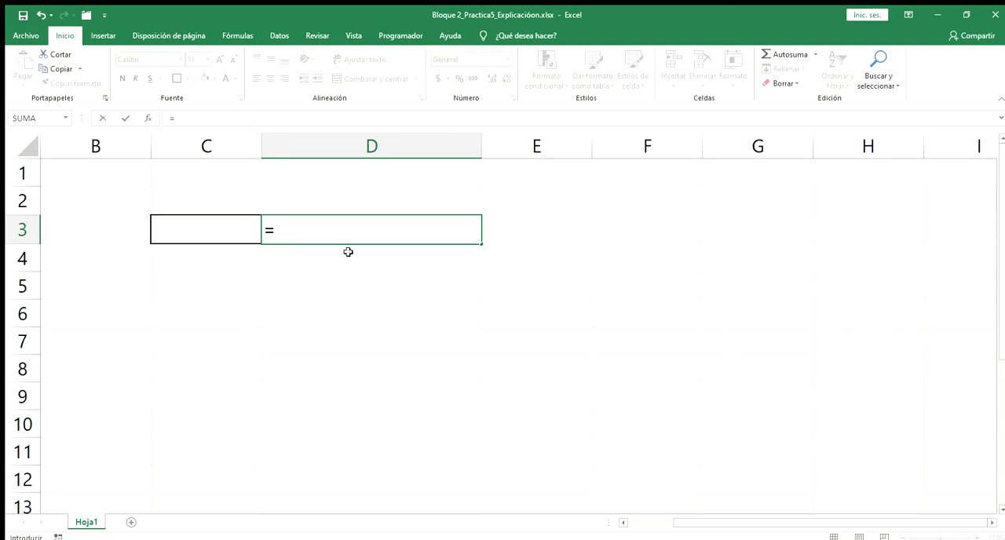
type("Si(")
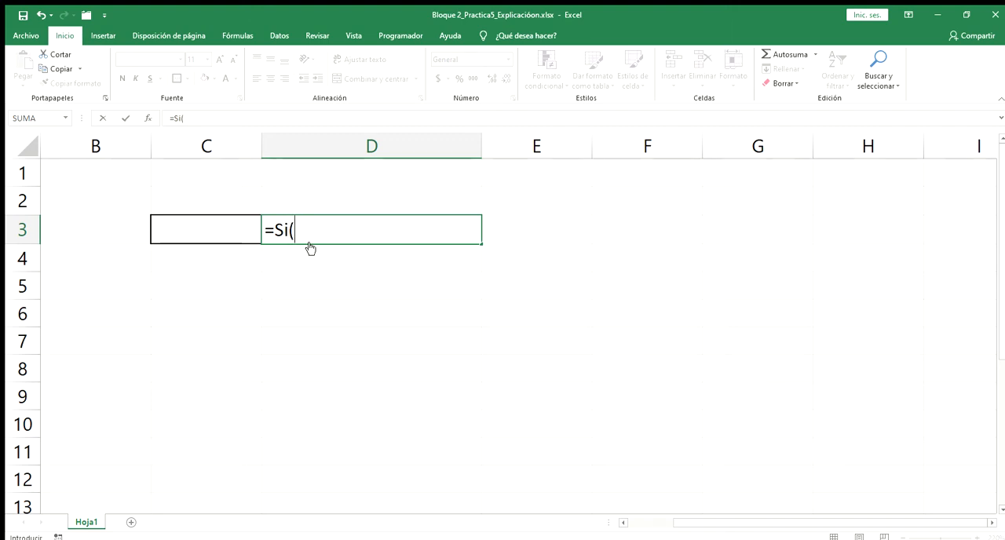
left_click(219, 230)
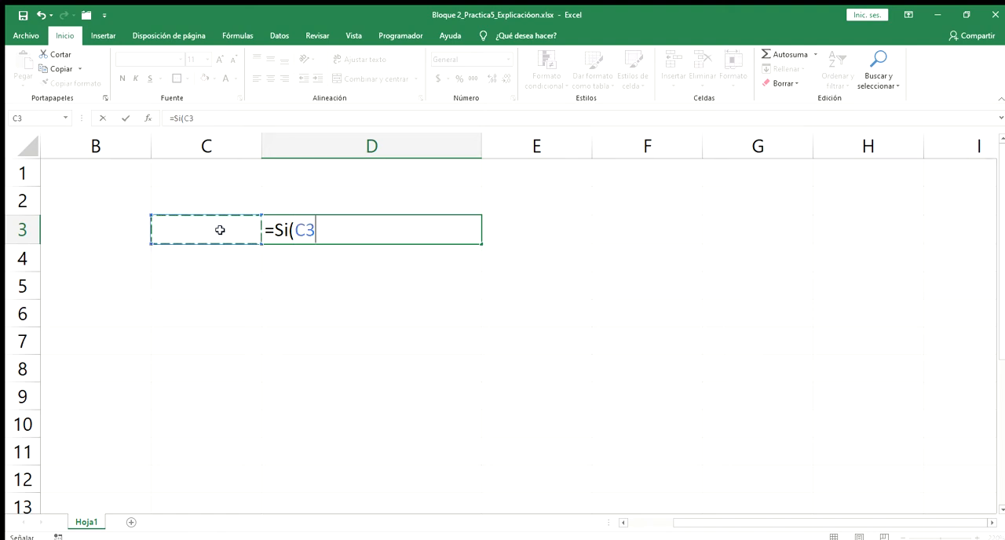
type(">")
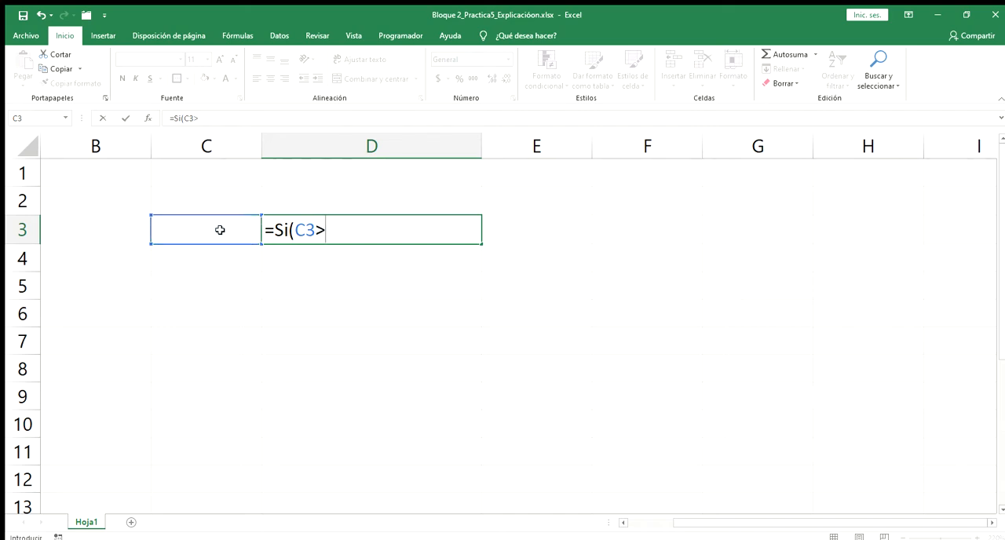
type("=0,\"Positivo")
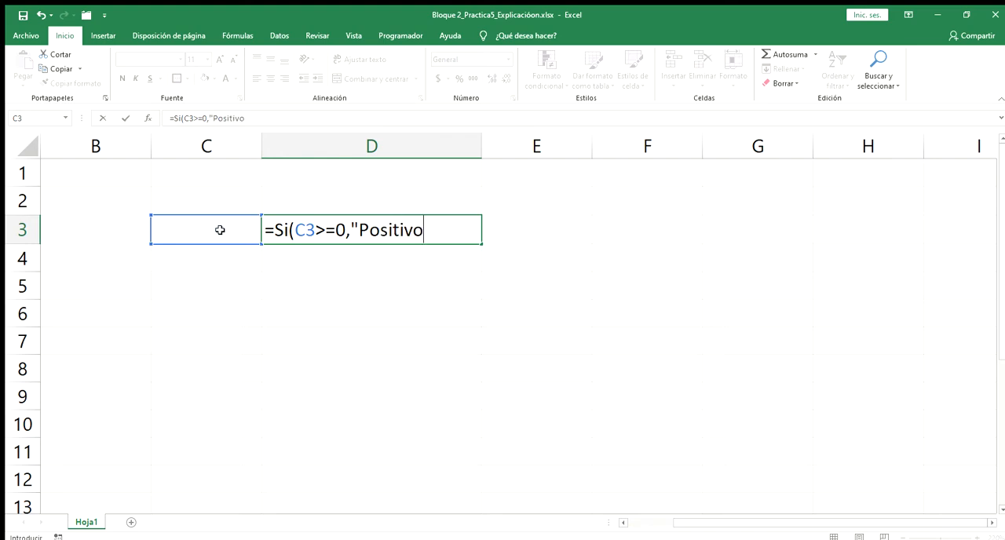
type("\",\"Negativo")
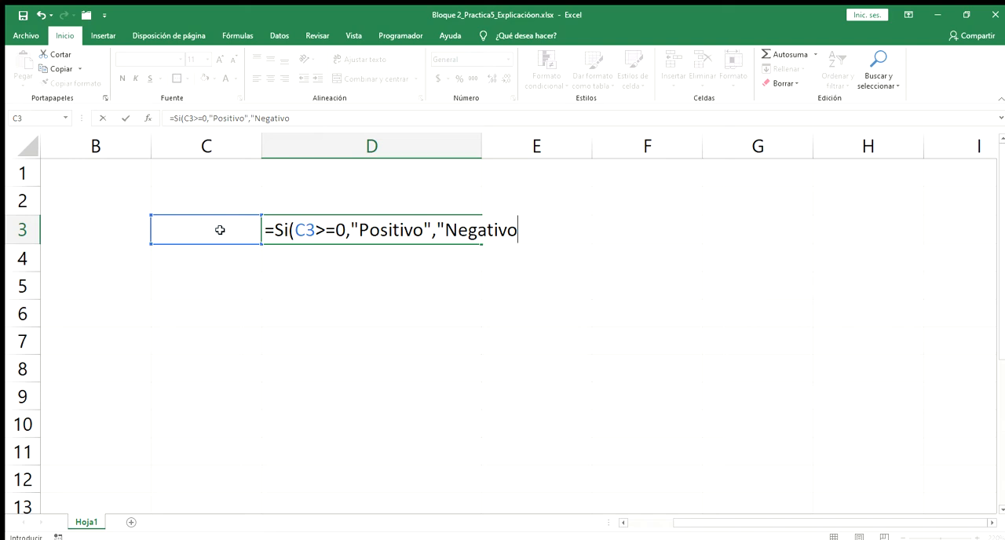
type("\")")
- Complete the D3 formula with "Positivo" as the true result and "Negativo" as the false result, and enter it
left_click(126, 117)
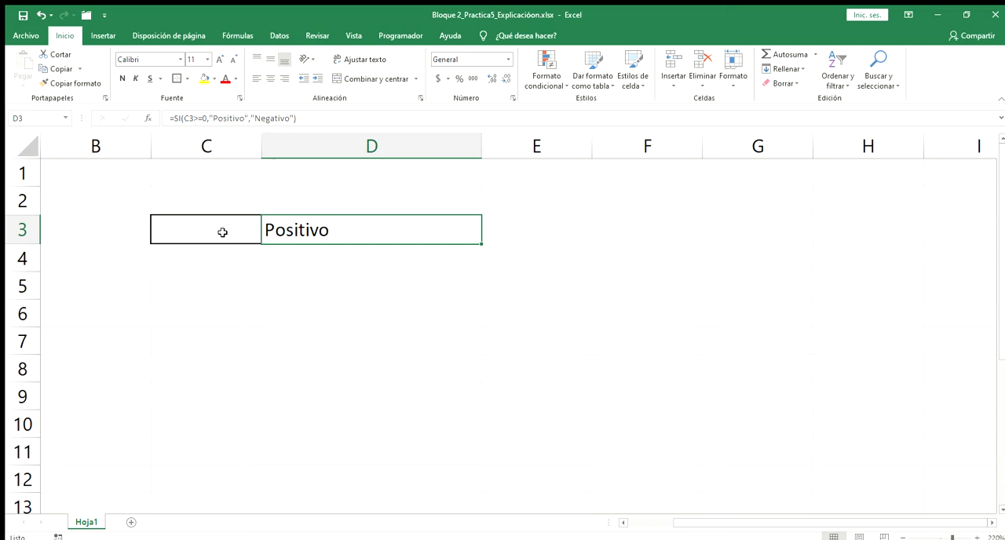
- Test the formula by entering -5 in C3 and replacing it with 8
left_click(223, 233)
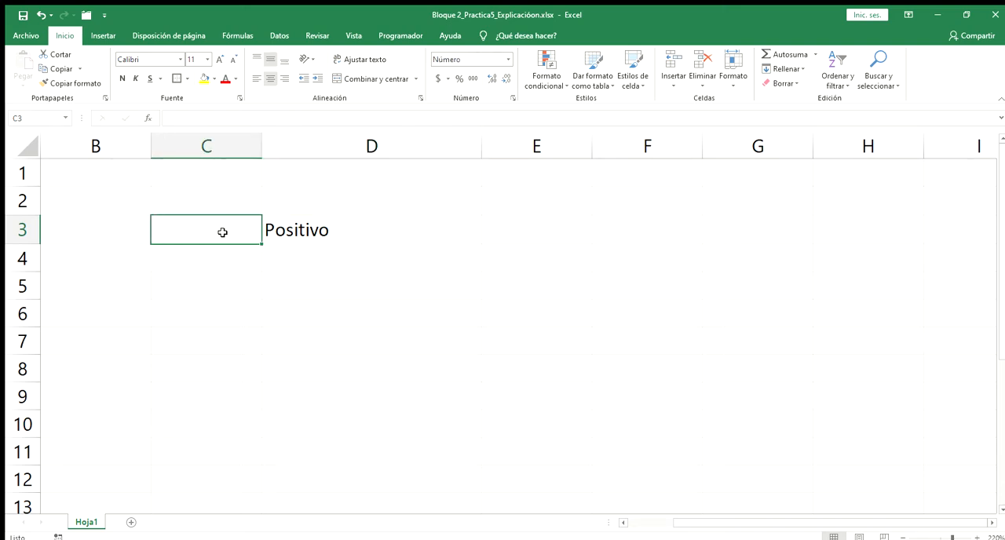
type("-5")
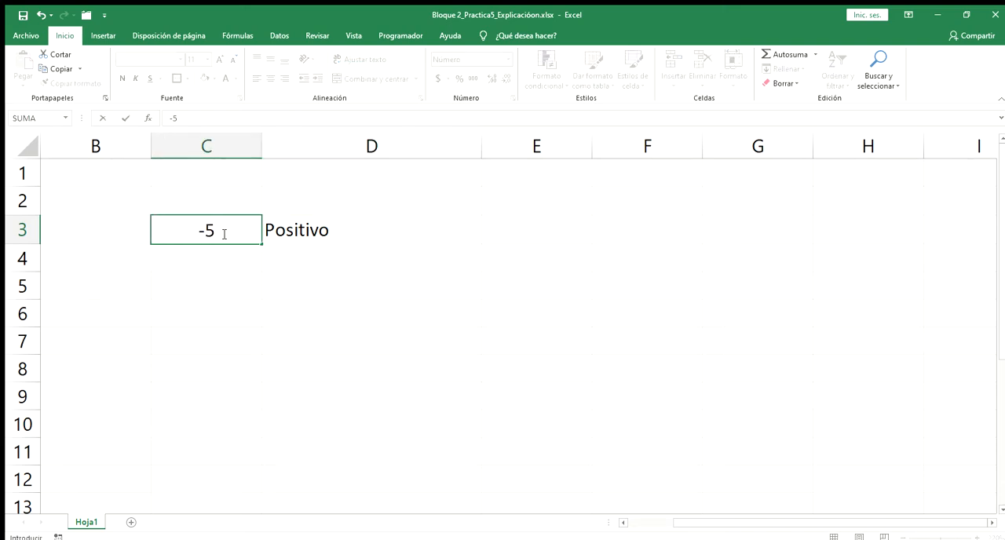
key("Return")
left_click(226, 232)
type("8")
key("Return")
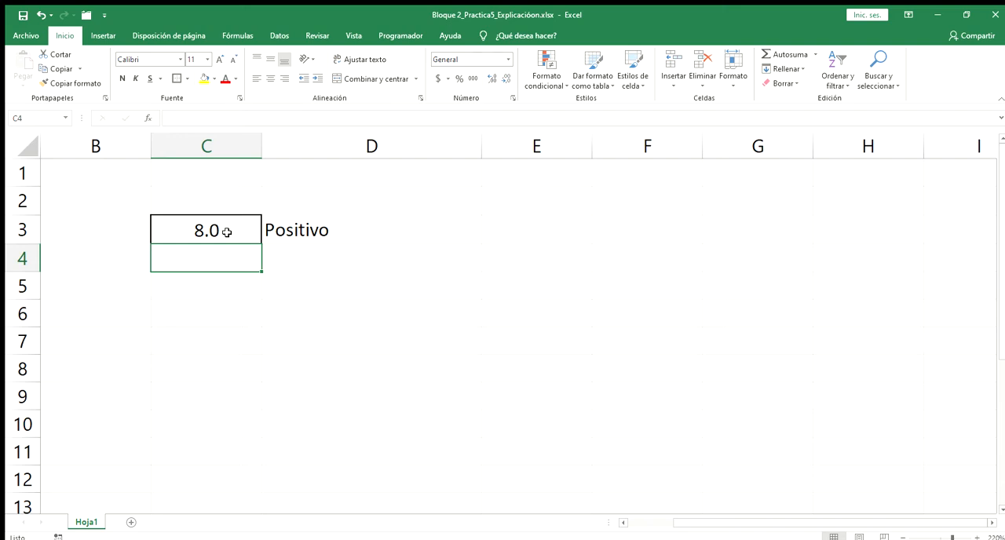
left_click(227, 234)
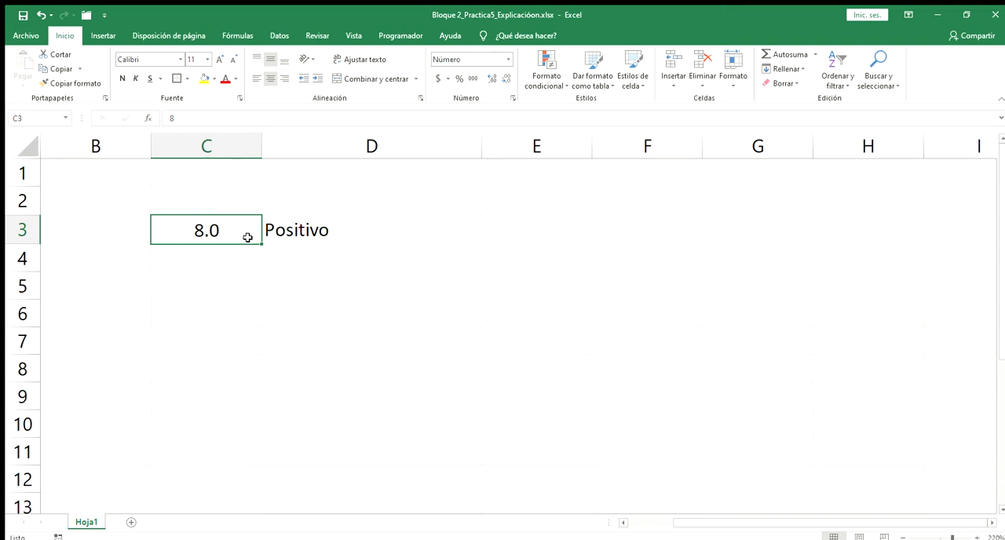
- Review the SI formula in D3 and clear the cell
left_click(290, 237)
double_click(295, 235)
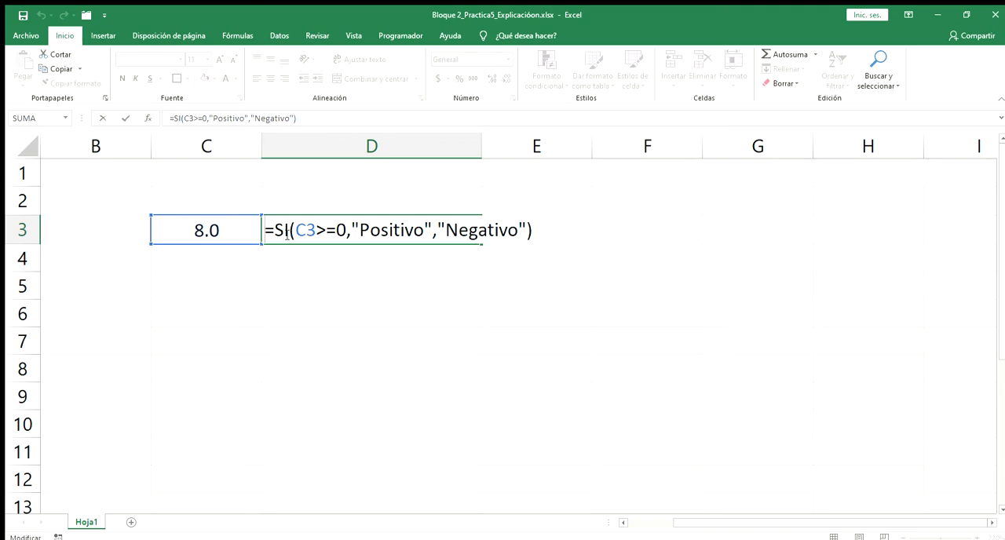
key("ctrl+Return")
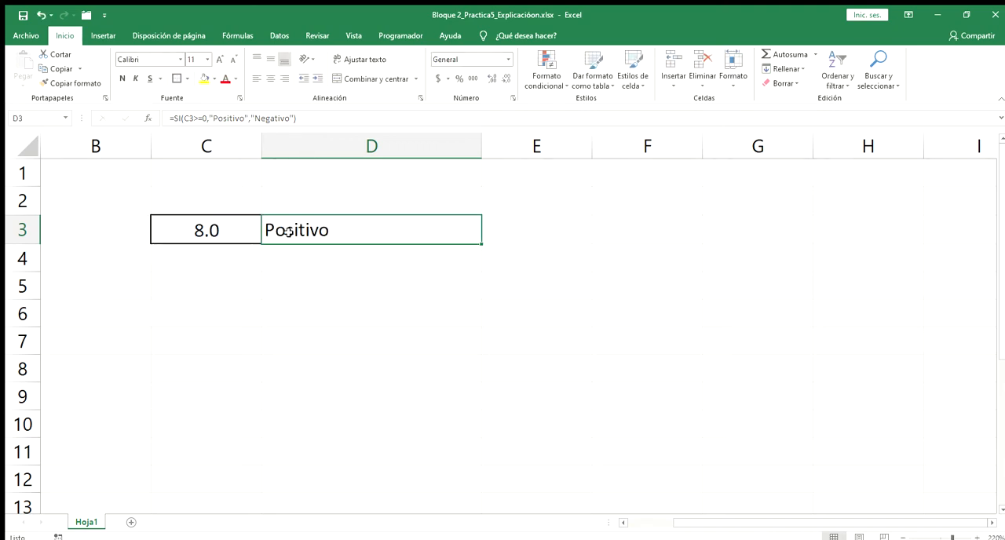
key("Delete")
- Begin a new SI formula in the cleared D3 with the condition C3>=0
type("=")
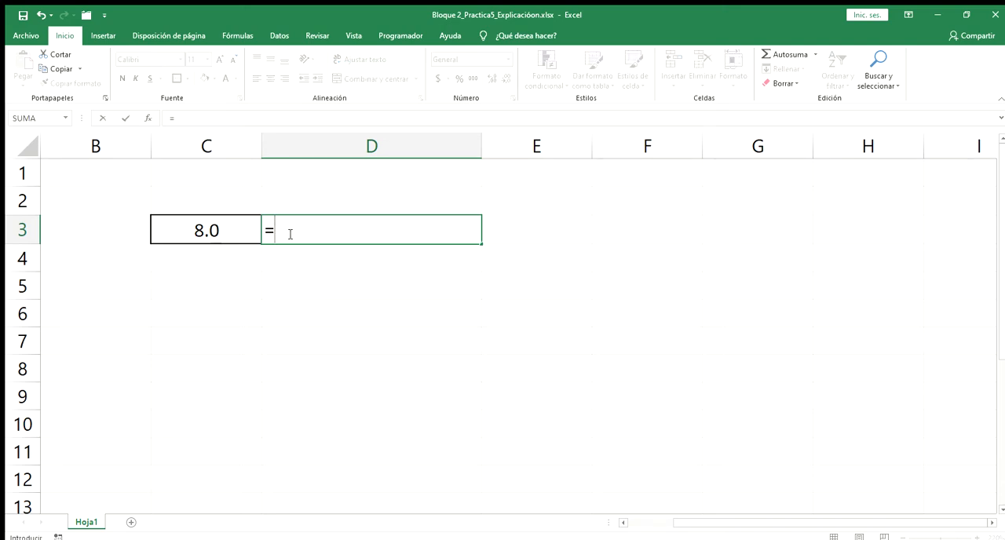
type("si")
key("Tab")
left_click(225, 229)
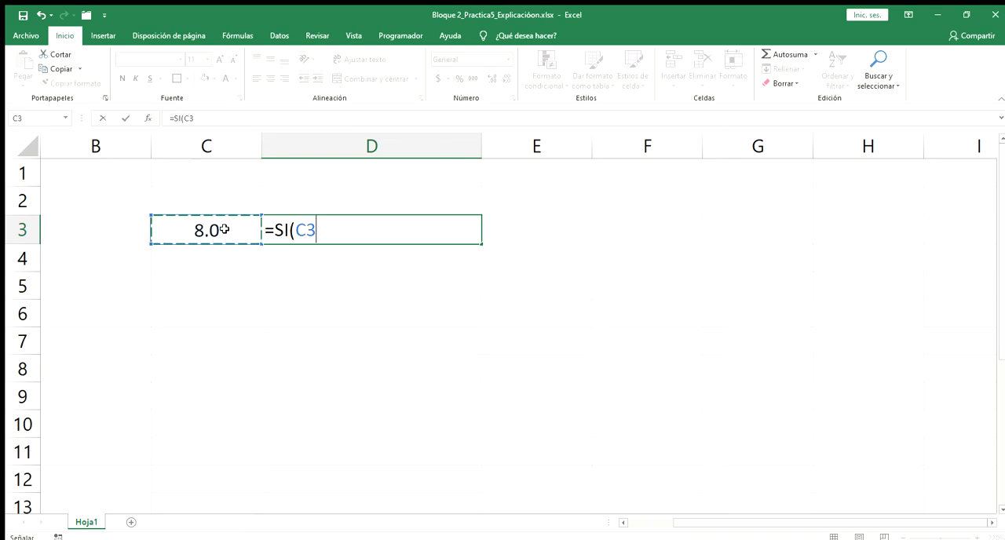
type(">=0,")
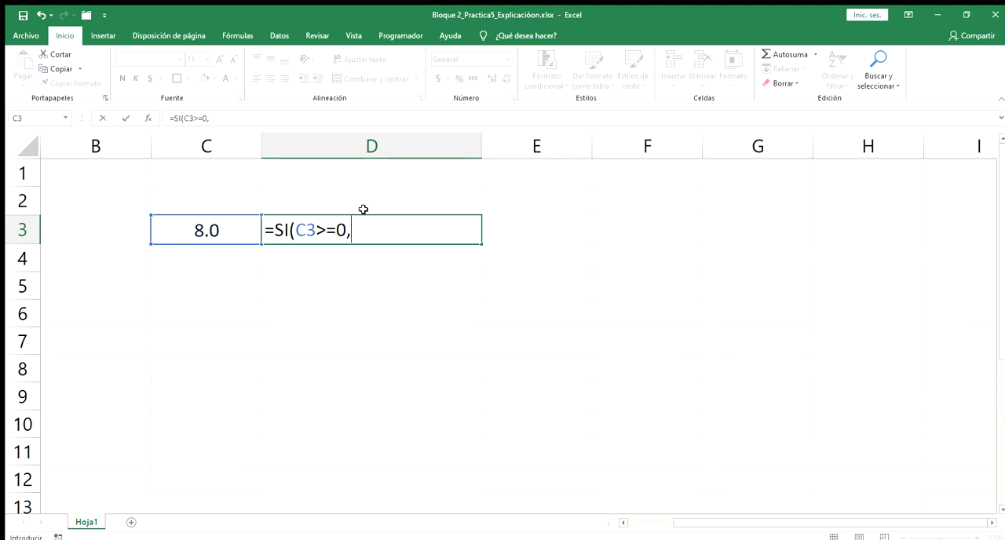
- Add "Positivo" and "Negativo" as the true and false results of the D3 formula and enter it
type("\"Positivo")
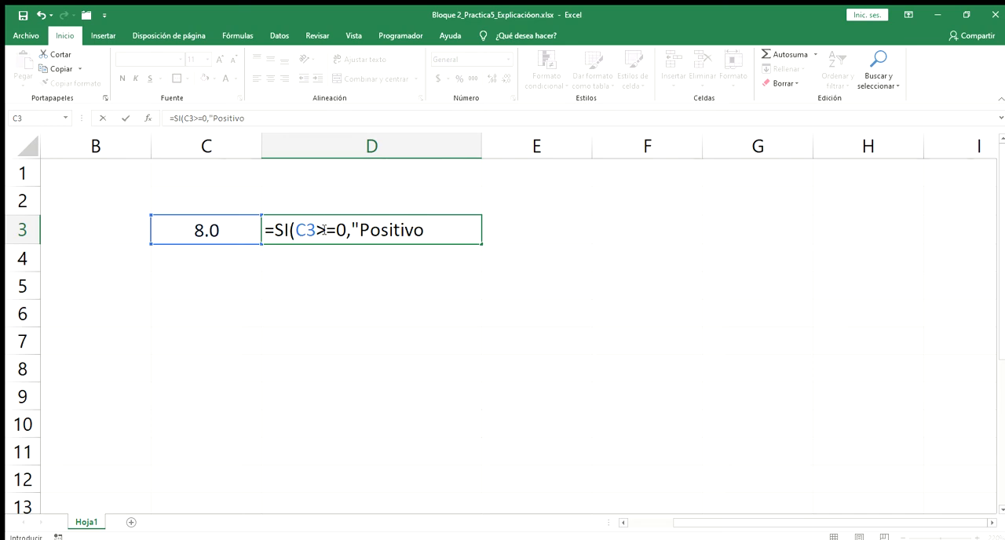
type("\"")
type(",")
type("\"Negativo\"")
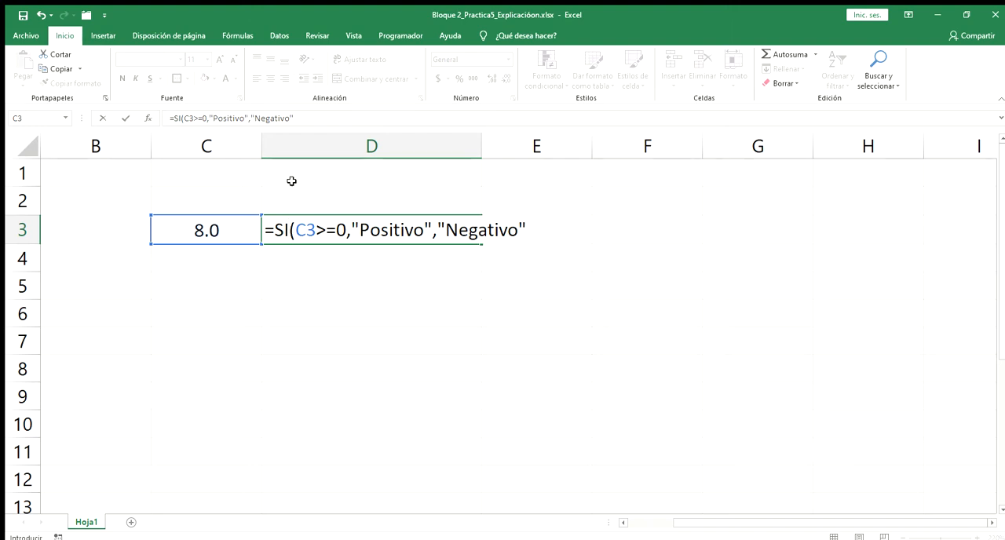
type(")")
key("Return")
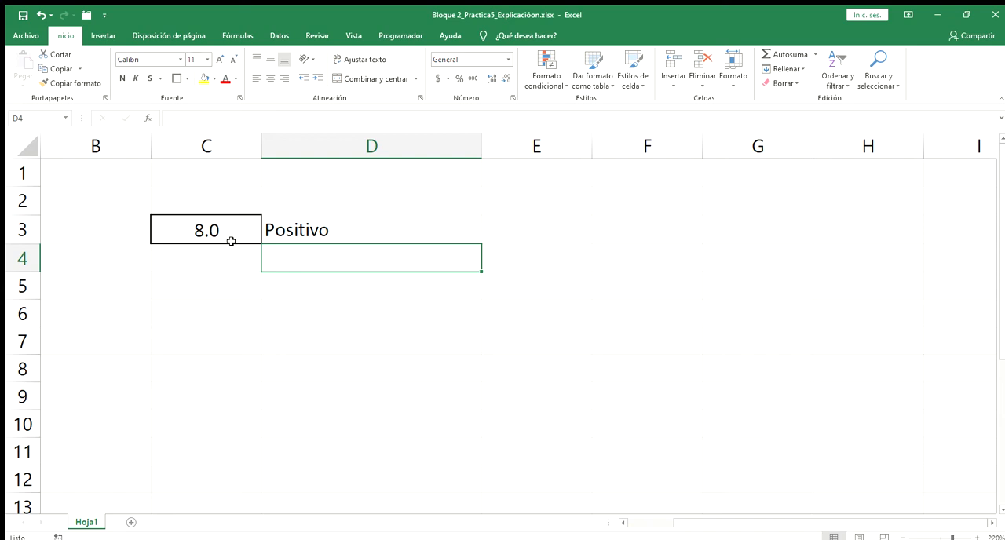
- Start an SI formula in D5 with a nested Y function whose first condition is C3>=0
left_click(301, 284)
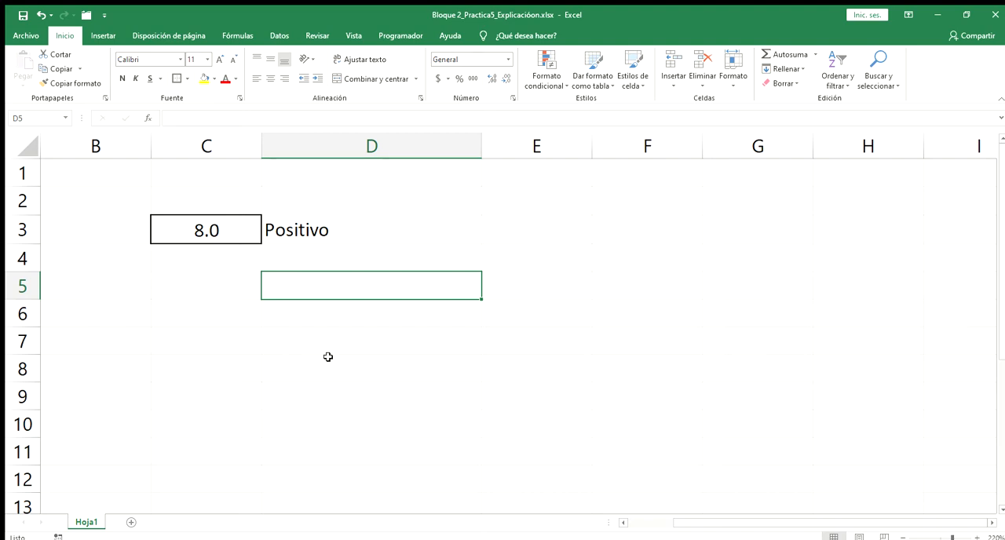
type("=SI")
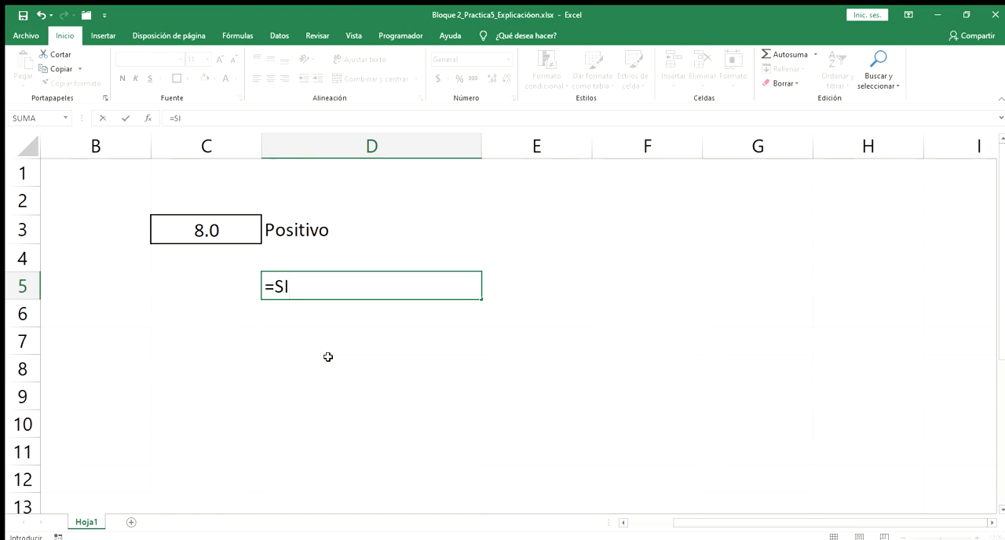
type("(")
type("Y")
type("(")
type("C3")
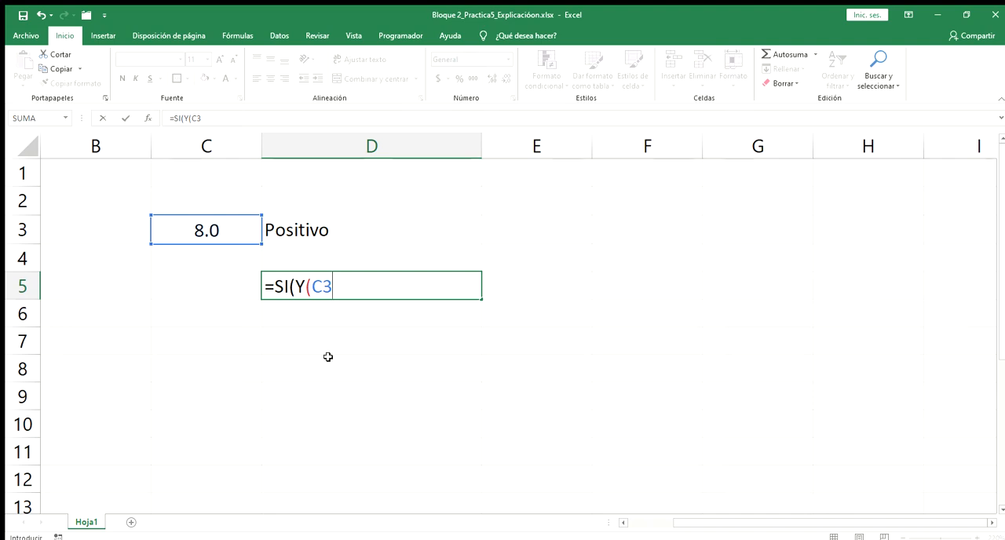
type(">=0")
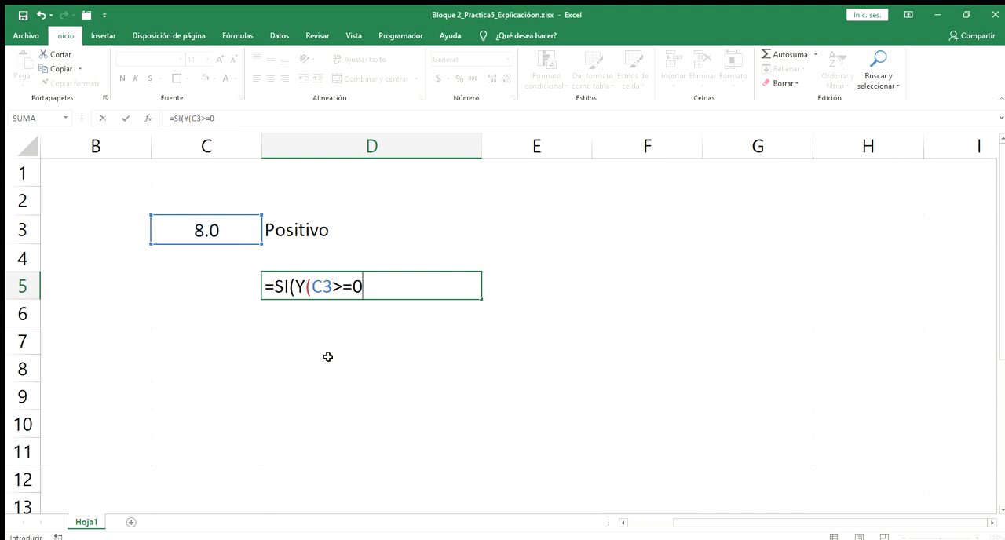
type(",")
- Add Residuo(C3,2)=0 as the second condition of the Y function in D5 and close the Y function
type("Residuo")
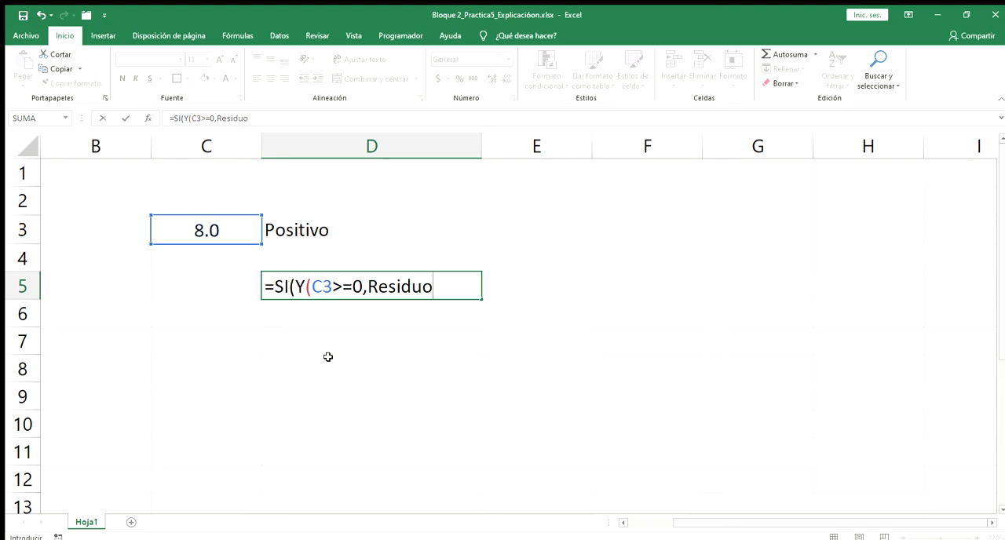
type("(C3,2)")
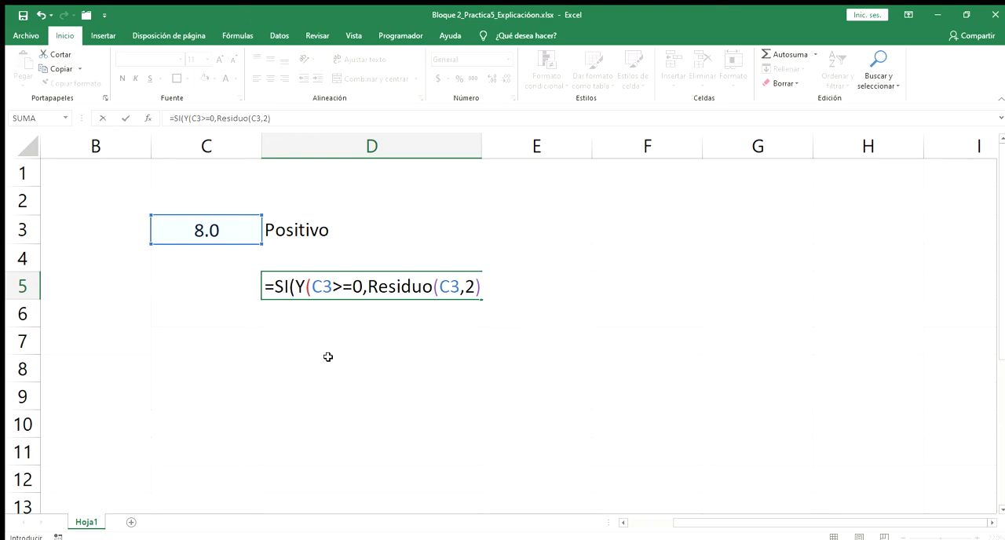
type("=0")
type(")")
- Add "Positivo Par" as the true result of the D5 formula, followed by an argument separator
type(",\"Positivo ")
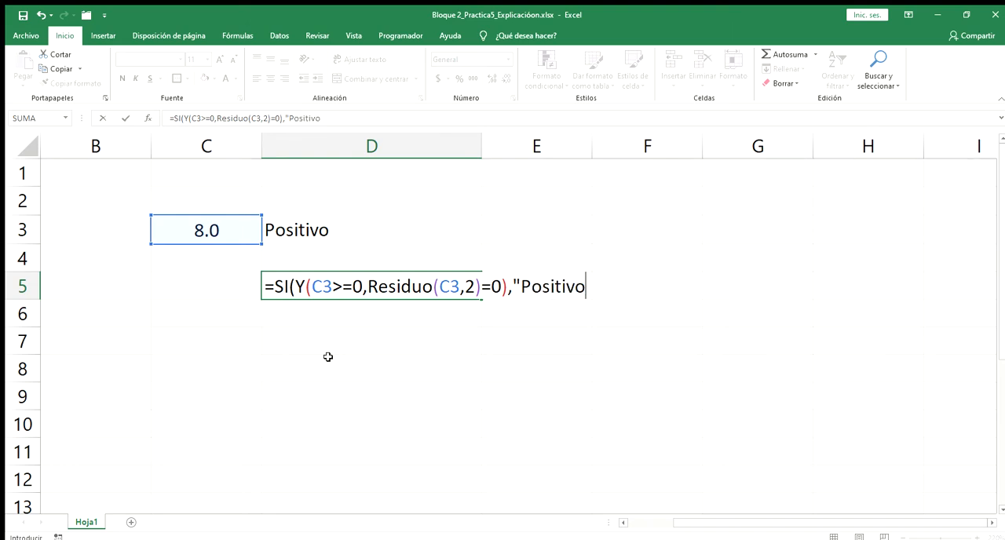
type("Par\"")
type(",")
- Highlight the SI function, the Y condition and the "Positivo Par" result in the D5 formula to review its parts
left_click(283, 287)
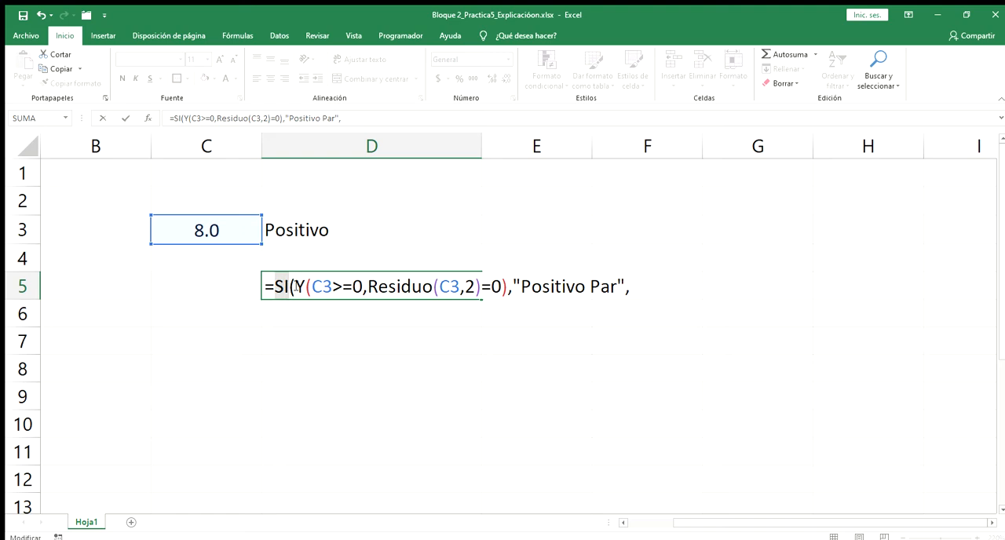
left_click_drag(301, 287, 621, 281)
left_click(634, 286)
left_click_drag(294, 287, 505, 287)
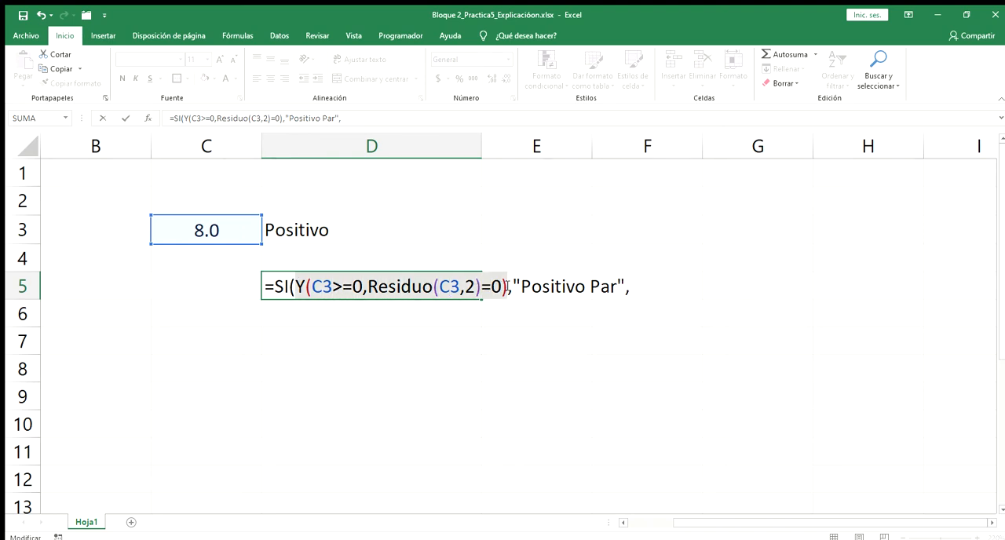
left_click(516, 285)
left_click_drag(516, 285, 620, 287)
- Nest a second SI as the false result in D5, with a Y function whose first condition is C3<0
left_click(636, 287)
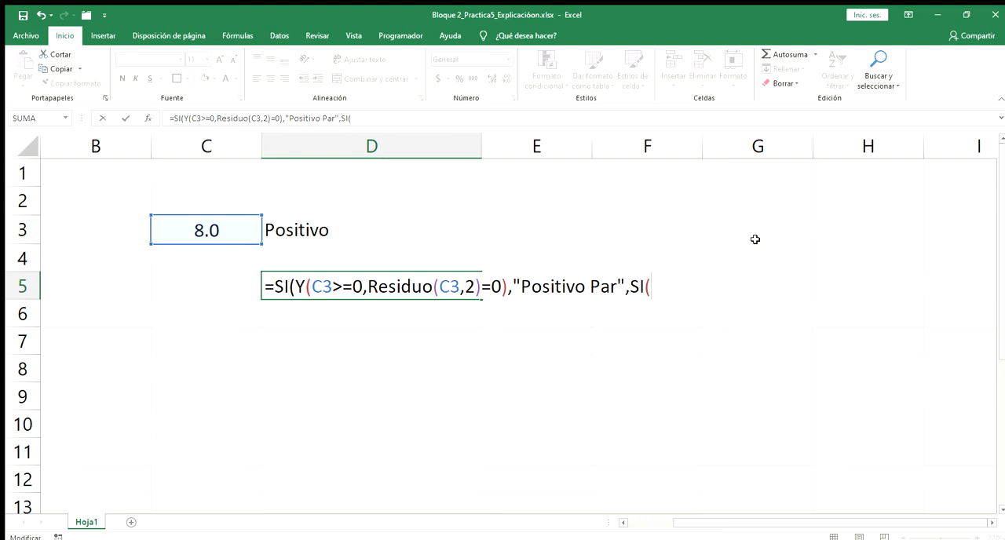
type("Y(")
type("C3")
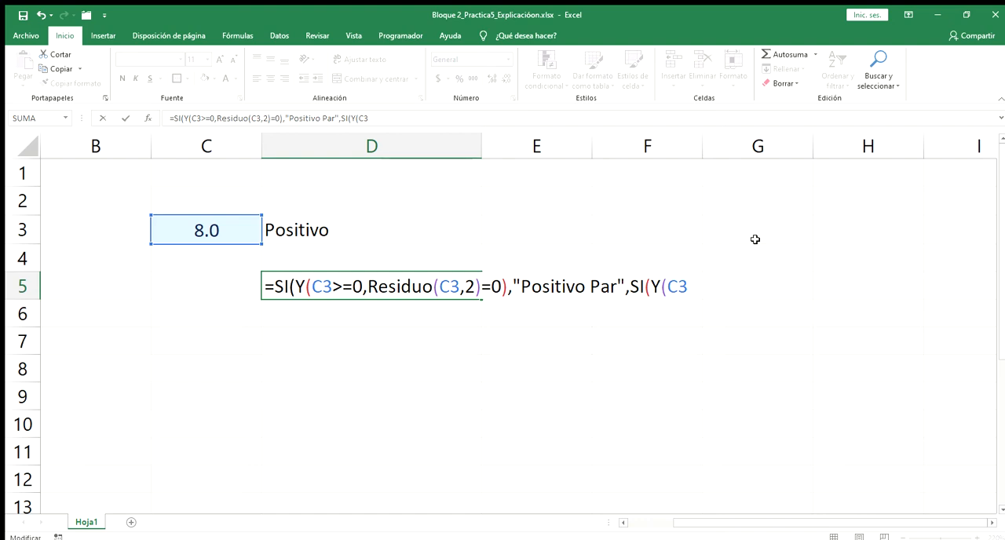
type("<")
type("0")
- Add Residuo(C3,2)<>0 as the second condition of the nested Y function in D5 and close that Y function
type(",")
type("R")
type("esi")
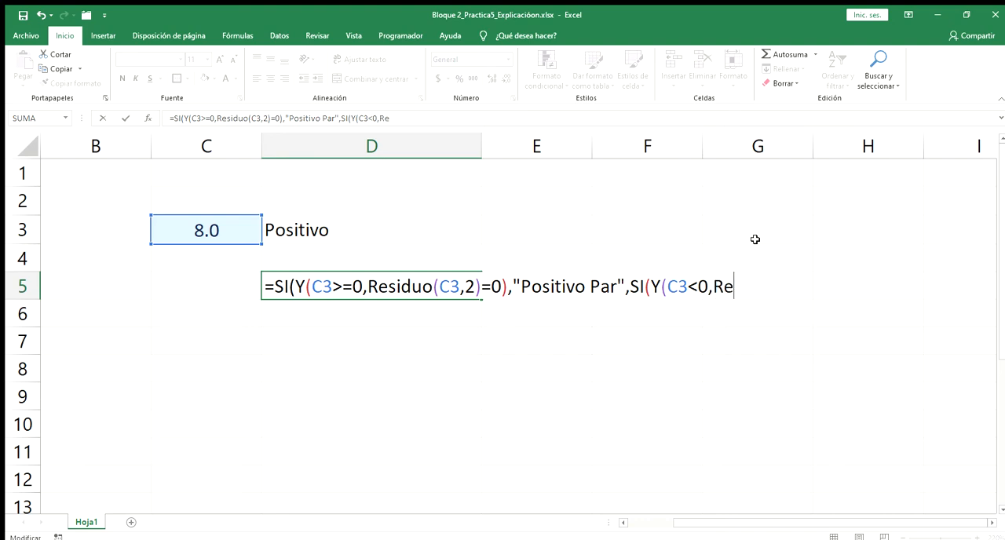
type("duo")
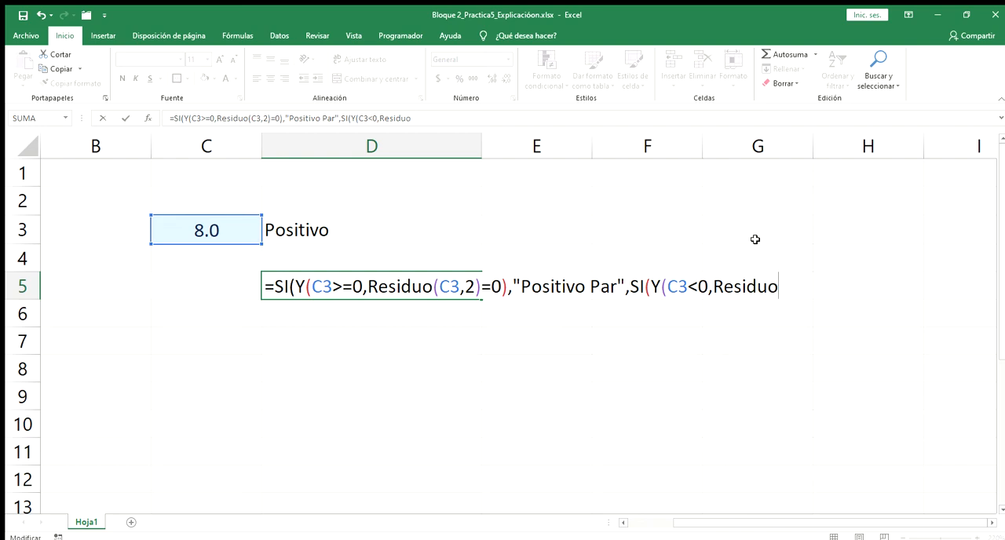
type("(C3,")
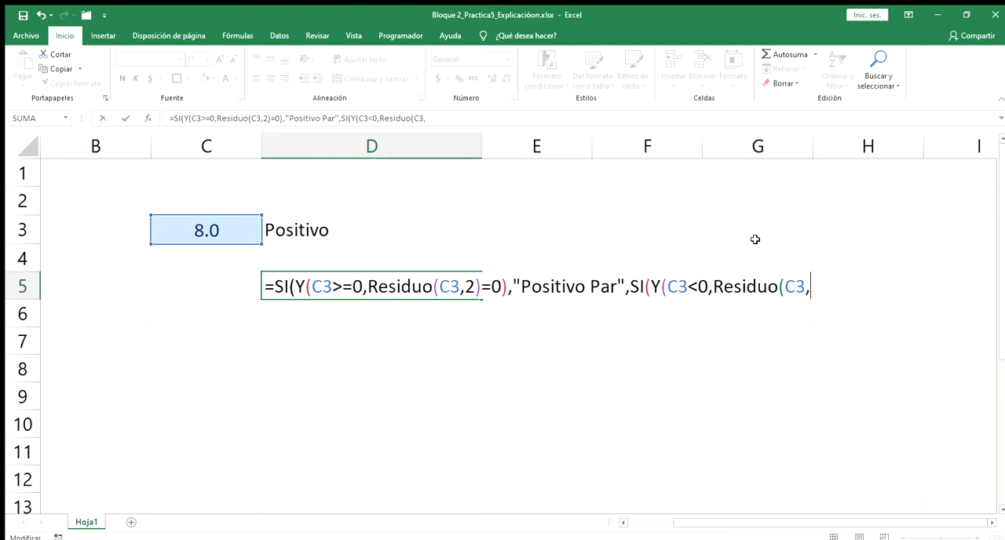
type("2)<>0")
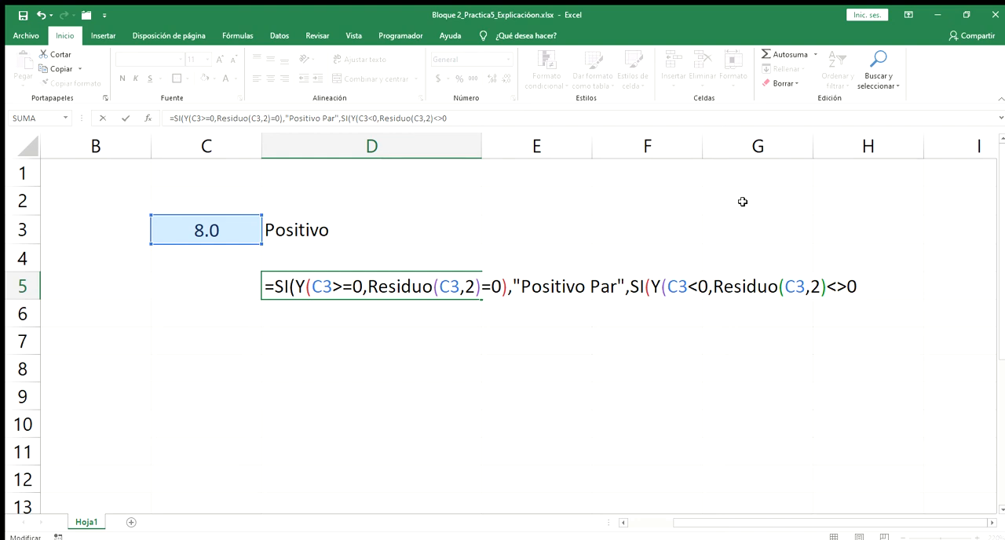
type(")")
left_click_drag(653, 287, 857, 281)
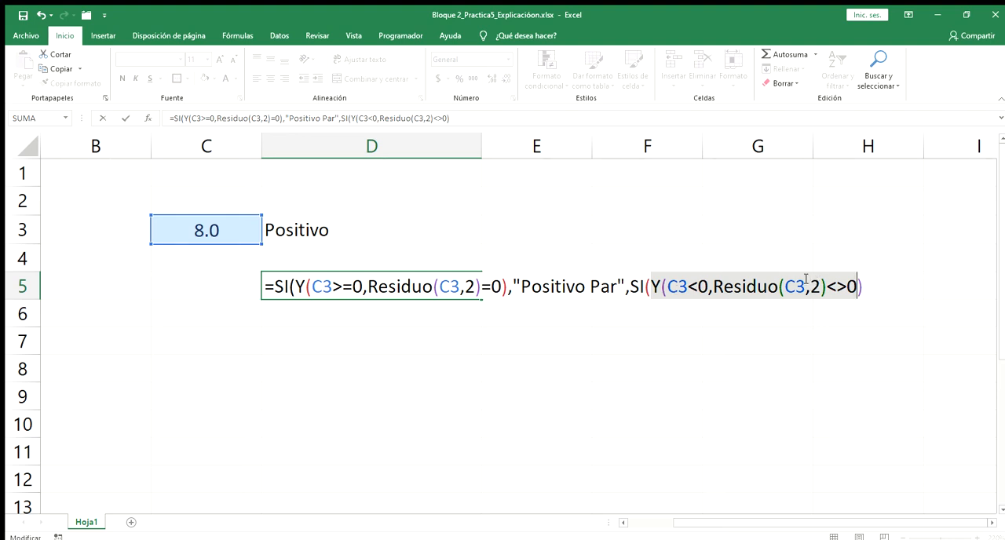
left_click(867, 286)
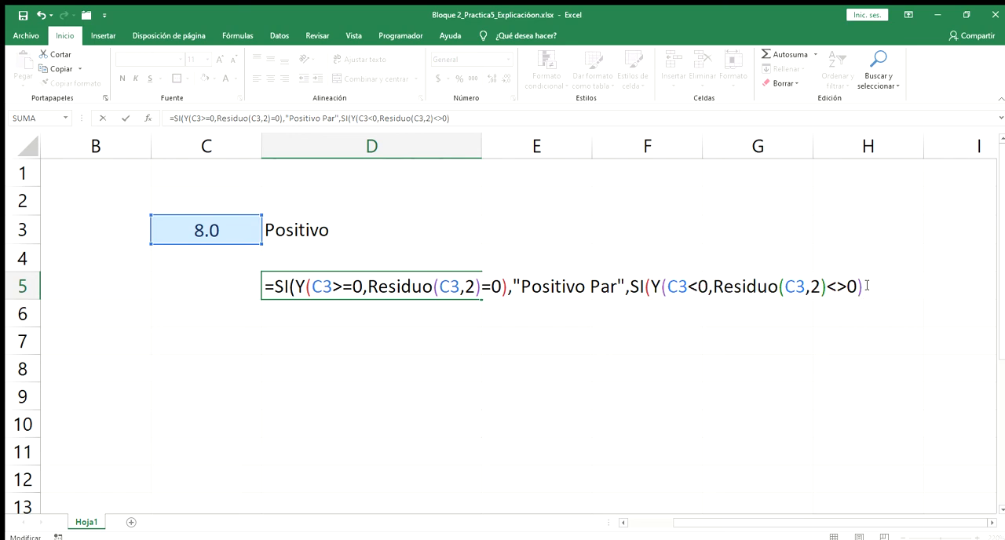
- Add "Negativo Impar" as the true result of the second SI in the D5 formula
type(",")
type("\"Ne")
type("gativo Impar")
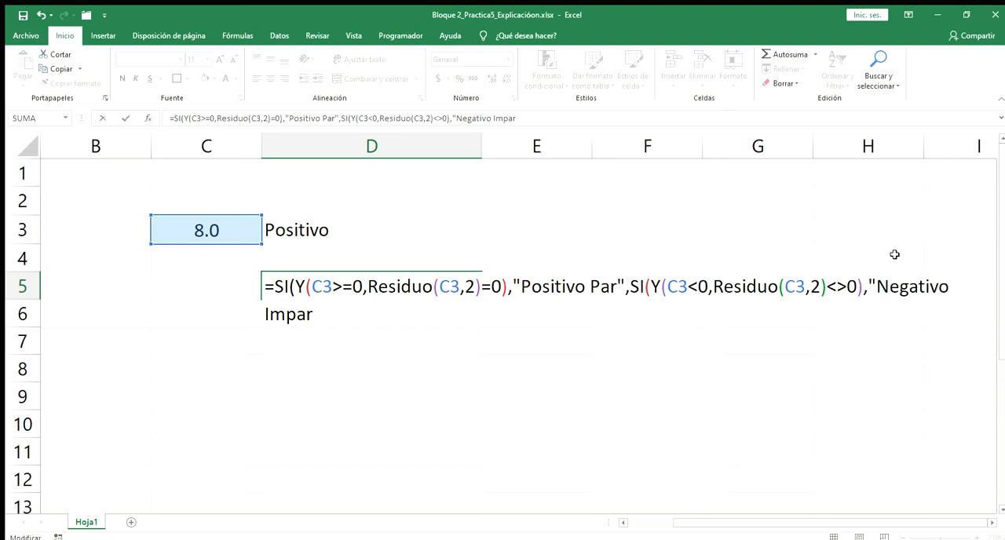
type("\"")
- Highlight the first Y condition, the "Positivo Par" result and the second SI with its Y condition in D5 to review the logic
left_click(291, 286)
left_click_drag(295, 286, 506, 287)
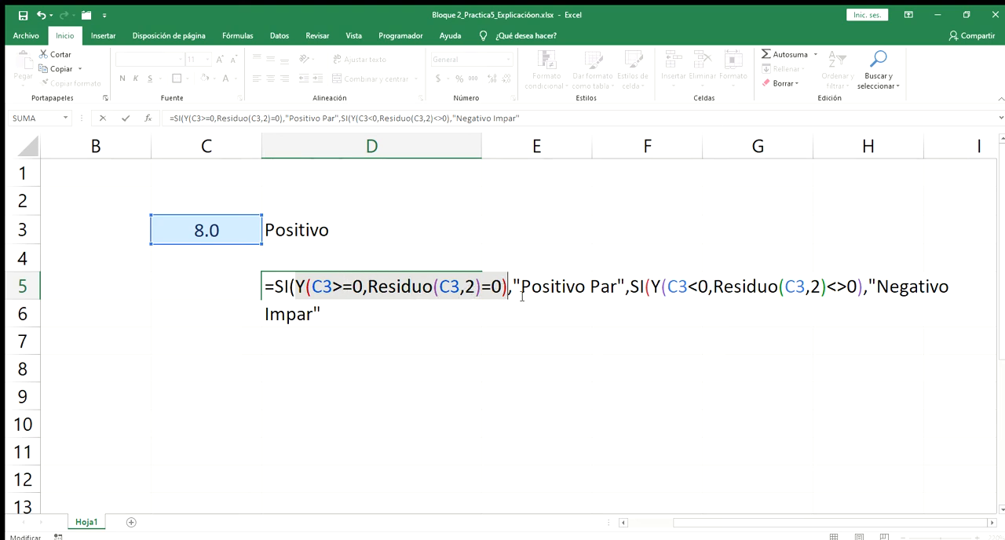
left_click_drag(514, 286, 626, 288)
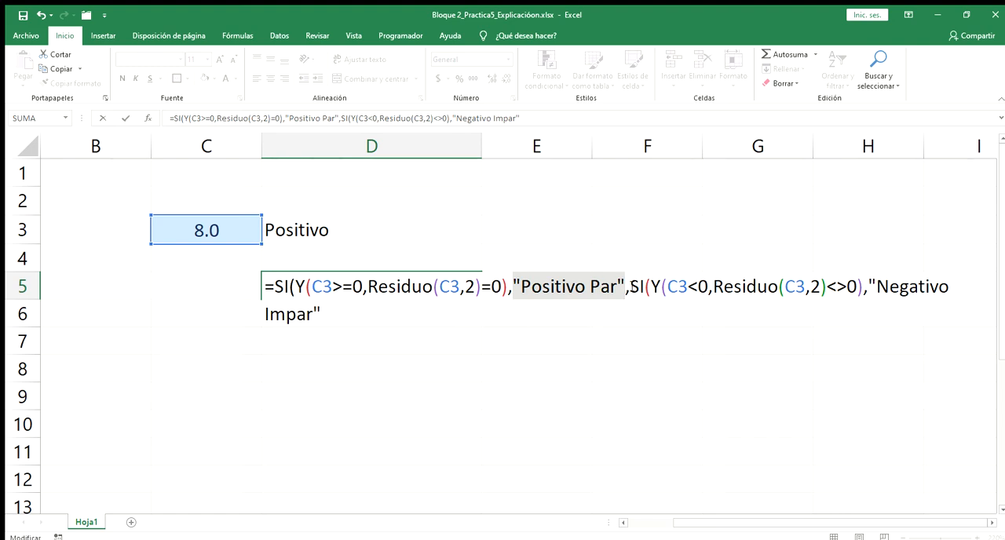
left_click(632, 287)
left_click_drag(631, 287, 666, 287)
left_click(666, 288)
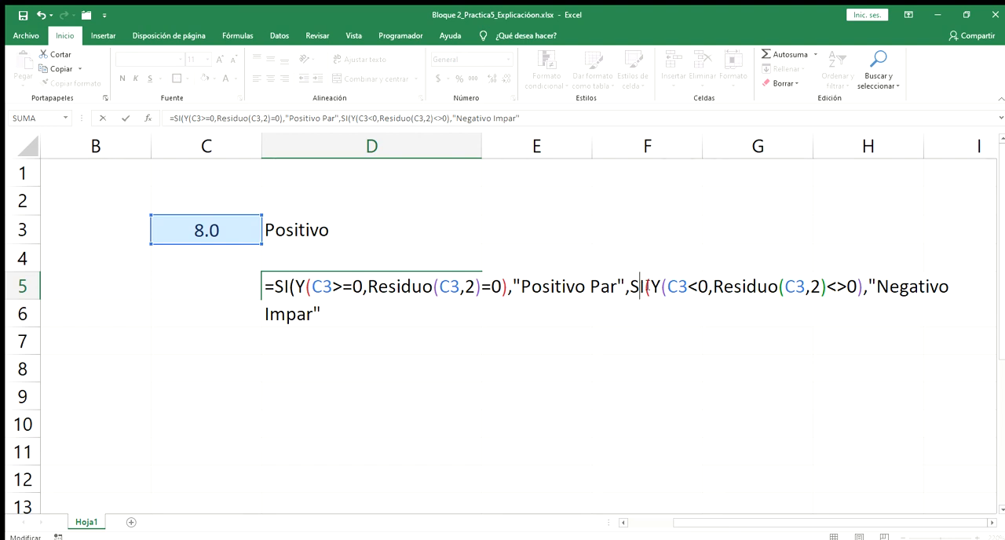
left_click_drag(651, 287, 861, 287)
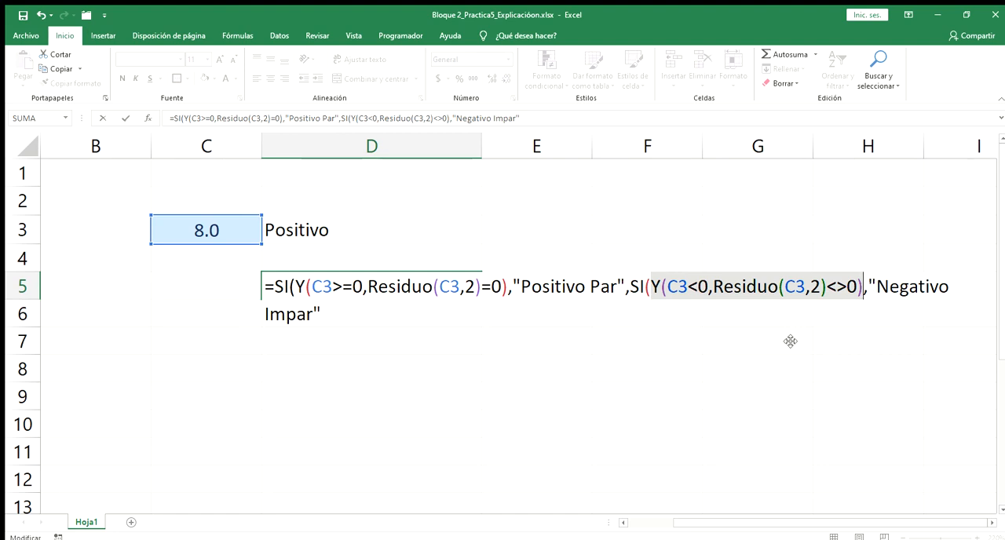
- Nest a third SI as the false result of the second SI in D5, with a Y function whose first condition is C3>=0
left_click(324, 306)
type(",")
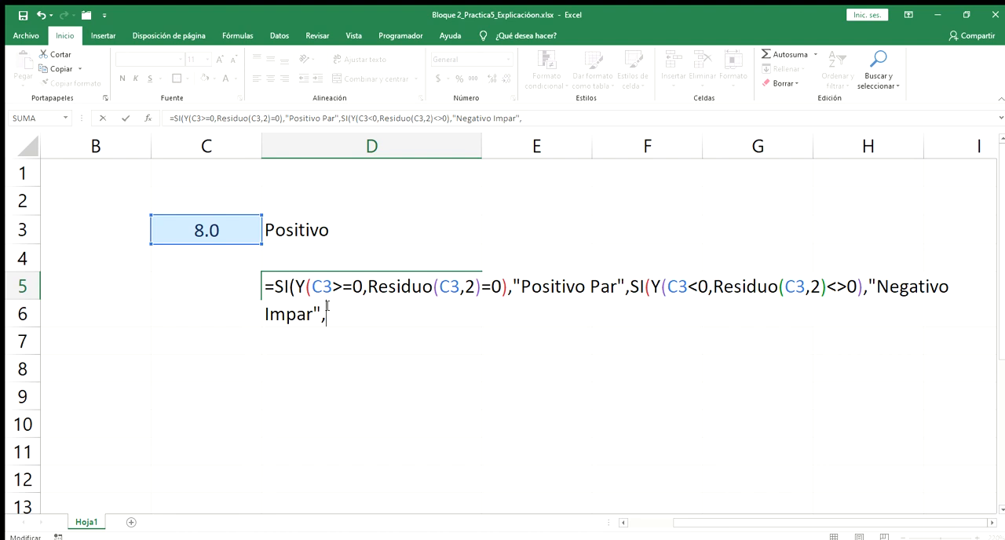
type("Si")
type("(Y(C3")
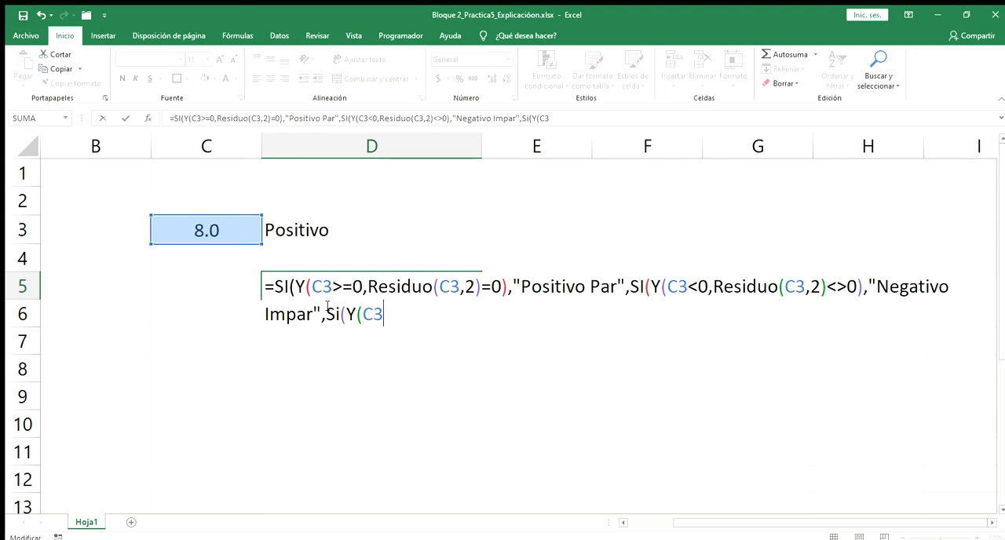
type(">=0,")
- Add Residuo(C3,2)<>0 as the second condition of the third Y function in D5
type("Res")
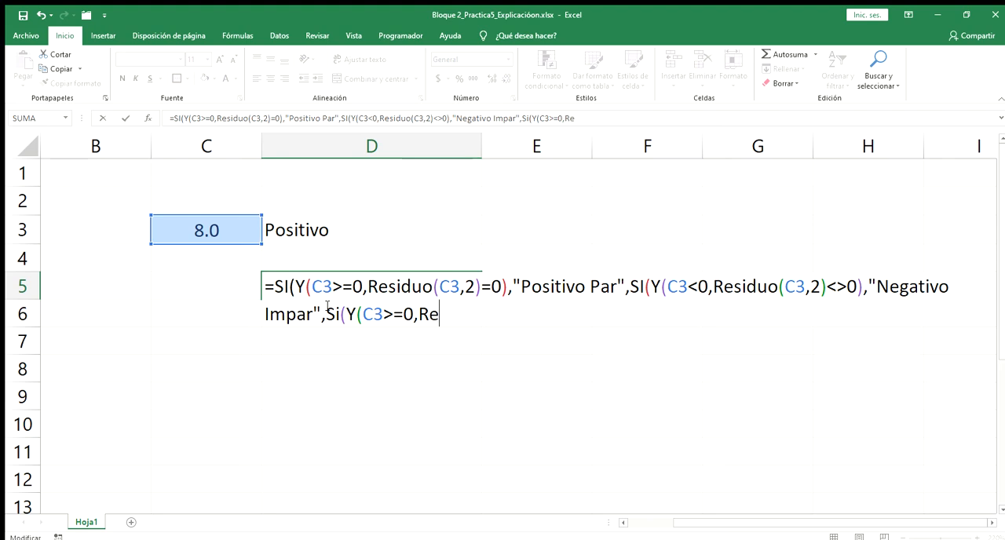
type("iduo(")
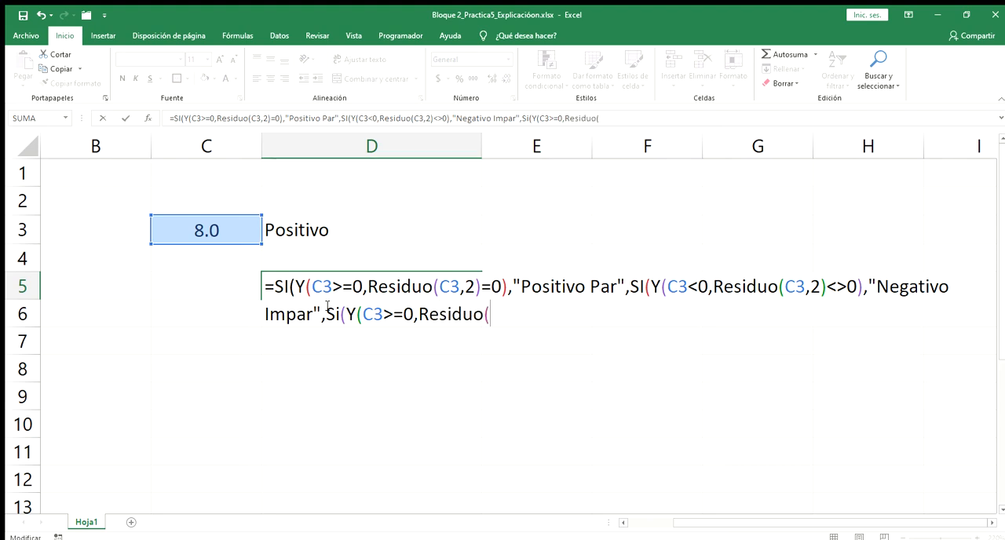
type("C3")
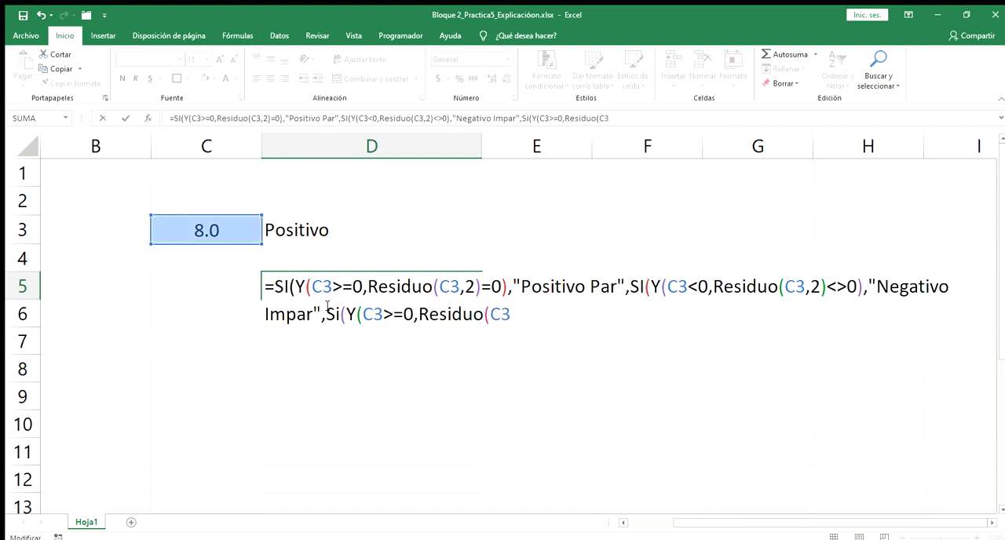
type(",2)<>0")
- Add "Positivo Impar" as the true result of the third SI in the D5 formula
type(",")
type("\"P")
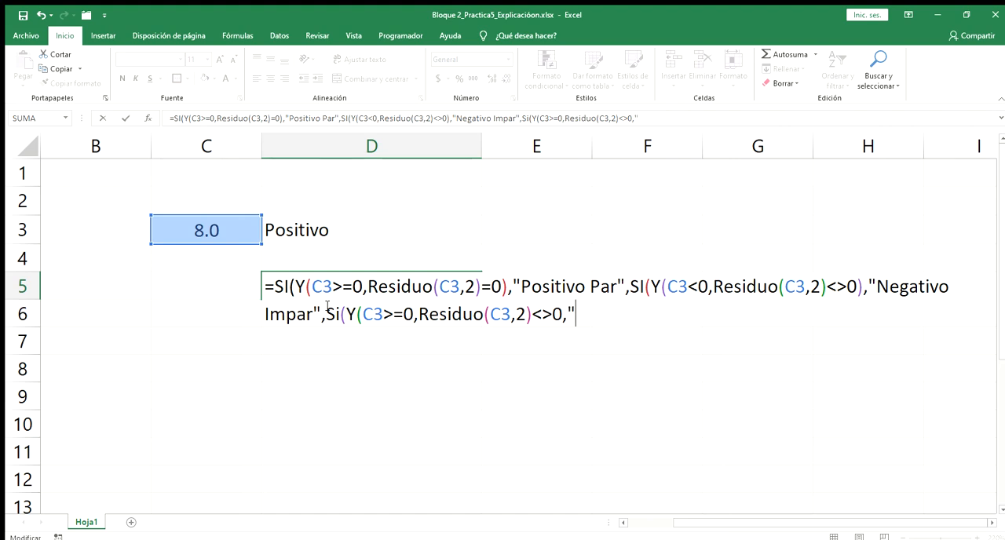
type("oait")
key("BackSpace")
key("BackSpace")
key("BackSpace")
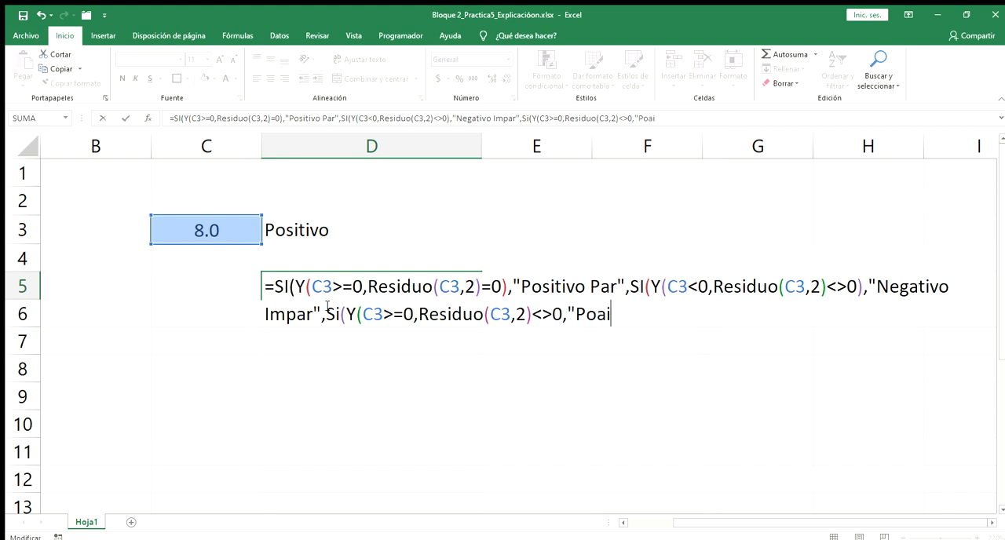
type("sitivo")
type(" Impar")
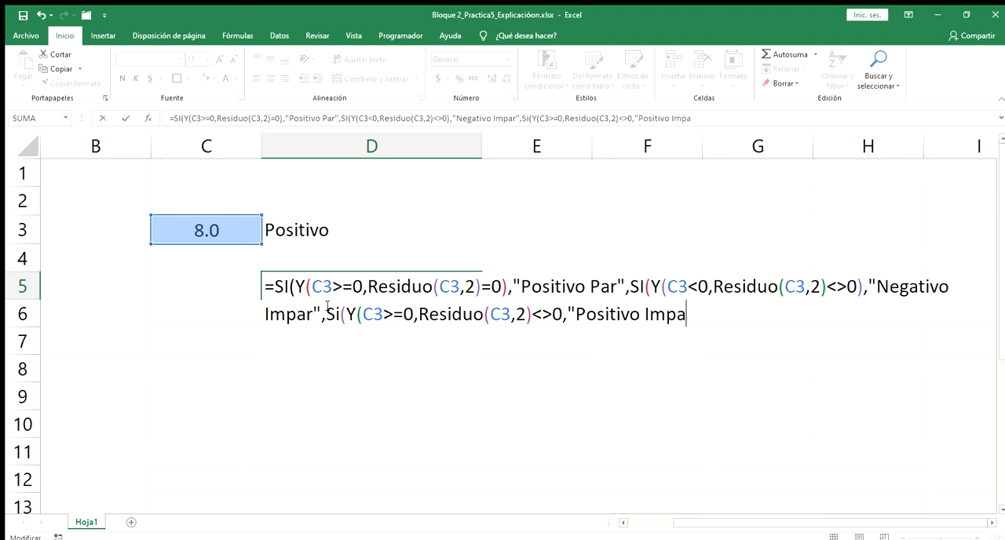
type("\"")
- Highlight the "Positivo Par", "Negativo Impar" and "Positivo Impar" results in D5 to review which cases are covered
left_click_drag(521, 287, 618, 286)
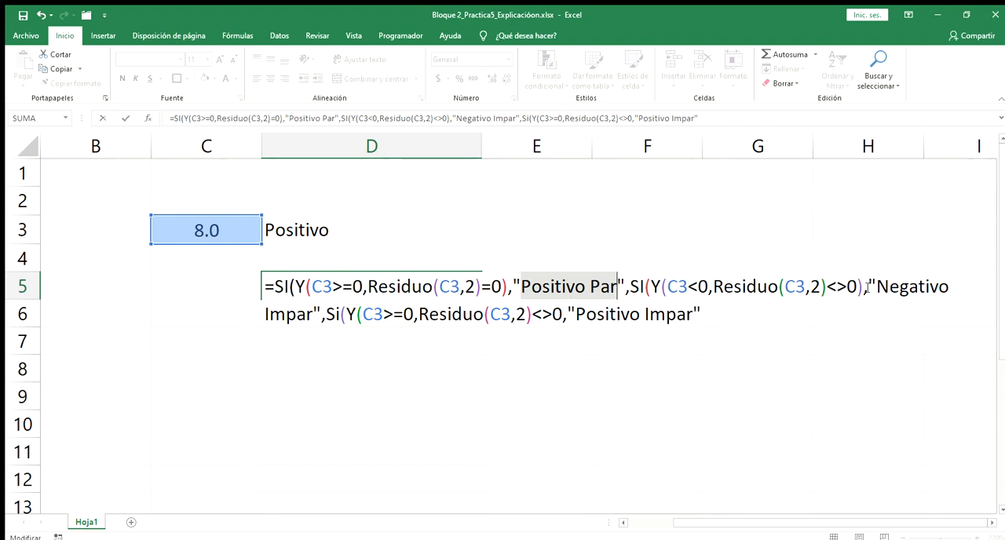
left_click_drag(876, 287, 318, 314)
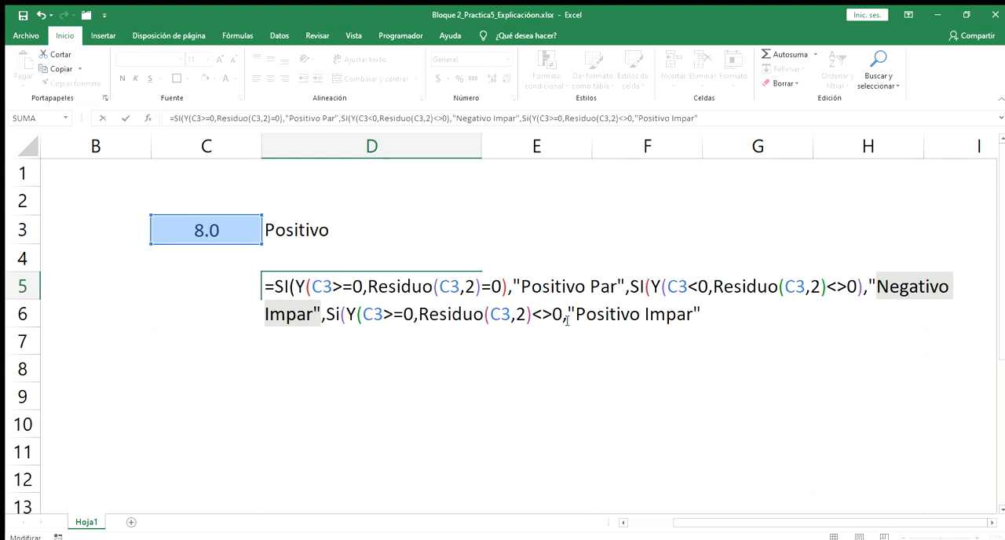
left_click_drag(575, 314, 686, 317)
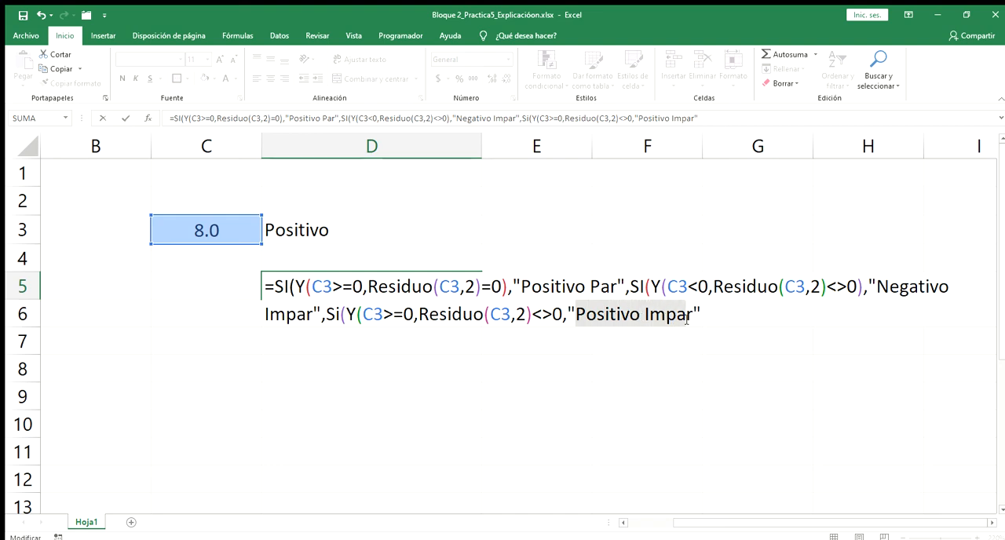
- Add "Negativo par" as the false result of the third SI in the D5 formula
left_click(723, 320)
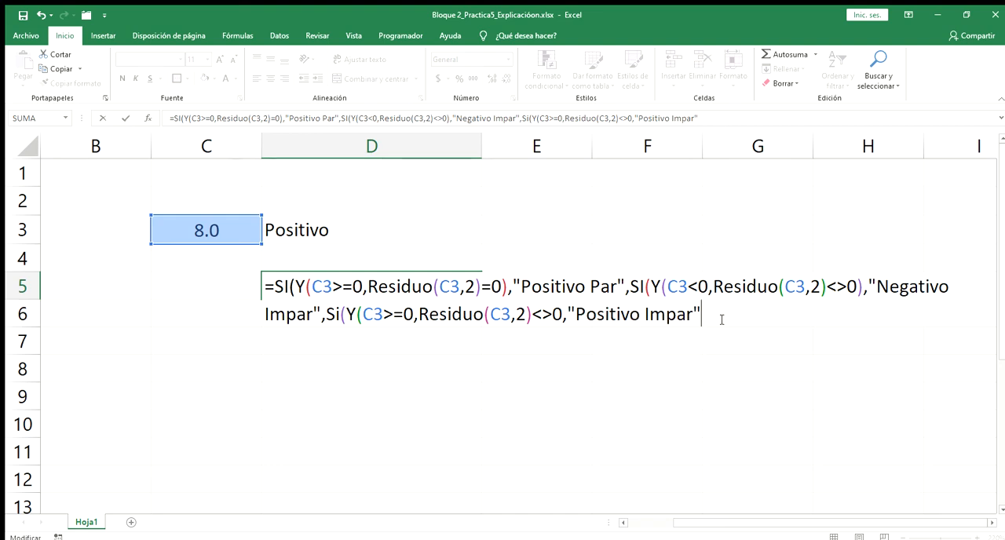
type(",\"Negativo ")
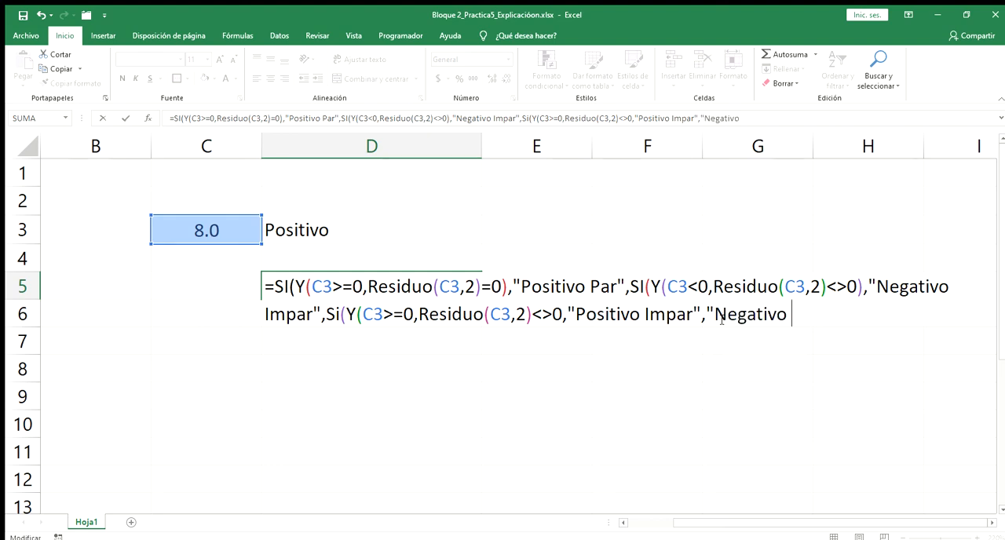
type("par\"")
- Close the open functions at the end of the D5 formula with four closing parentheses
type(")")
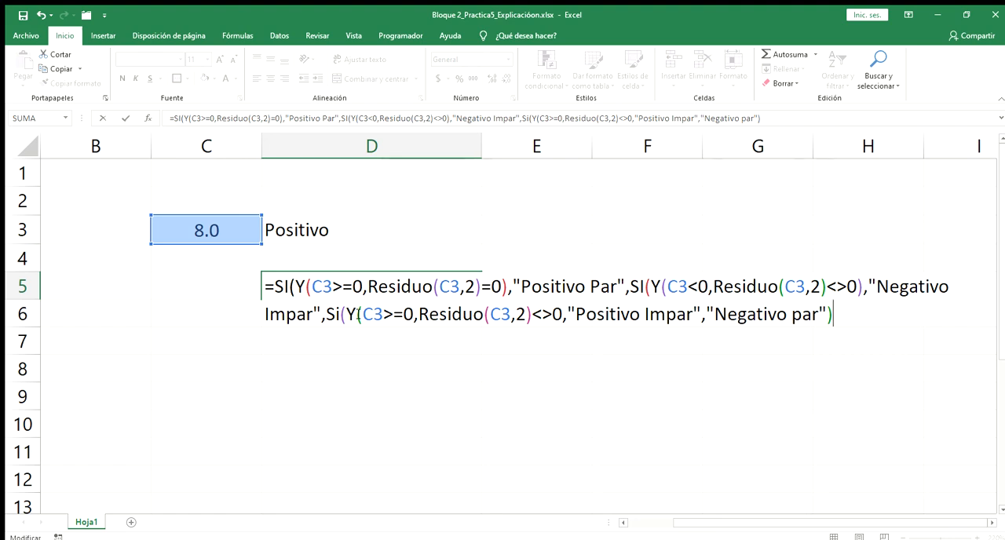
type(")")
type(")")
key("BackSpace")
type(")")
- Insert the missing closing parenthesis of the third Y function after <>0 and delete the extra one at the formula's end
left_click(418, 315)
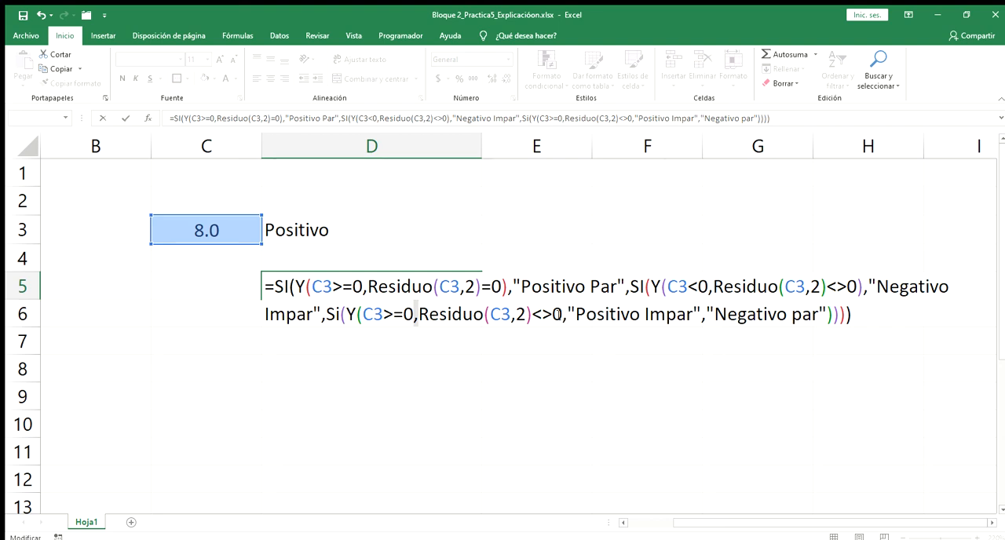
left_click(562, 314)
type(")")
left_click(852, 315)
key("BackSpace")
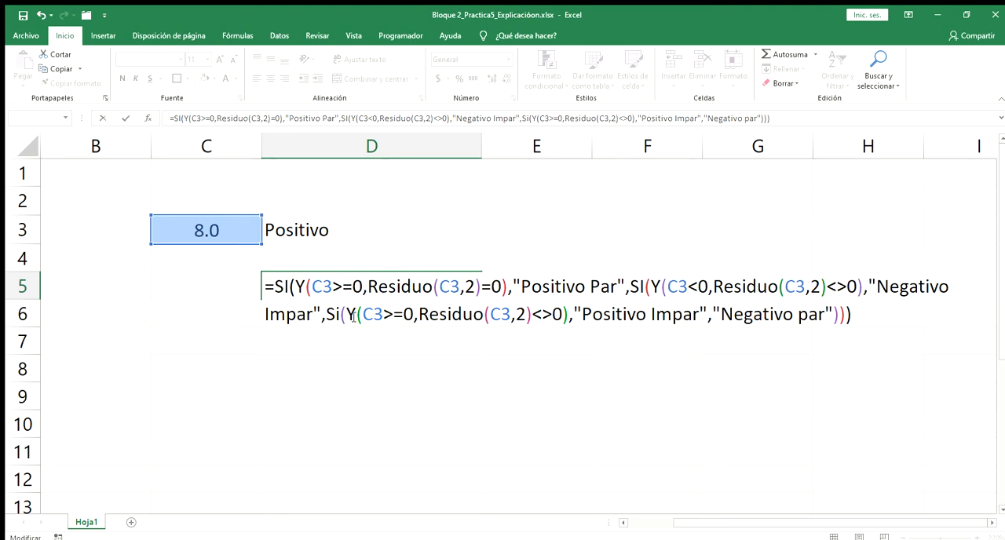
- Check the span of the third Y function and enter the completed formula in D5
left_click_drag(358, 314, 574, 315)
left_click(574, 314)
left_click(126, 117)
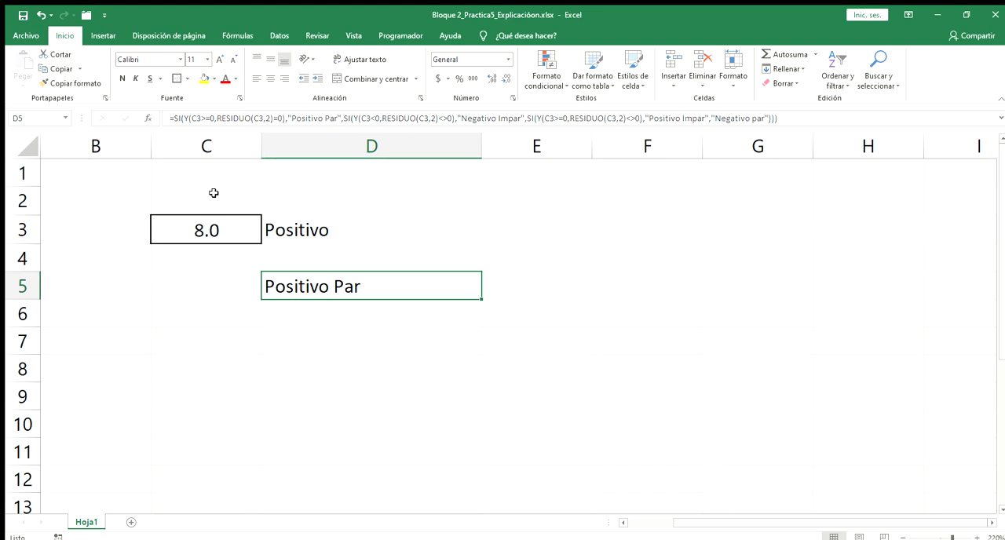
- Set C3 to -5 to test the formulas with a negative odd number
type("-")
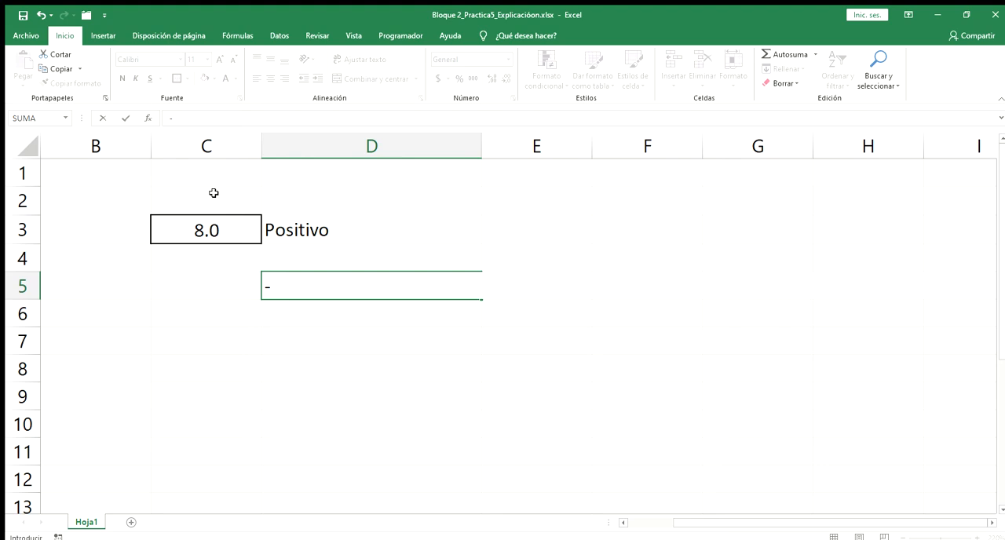
key("Escape")
left_click(210, 227)
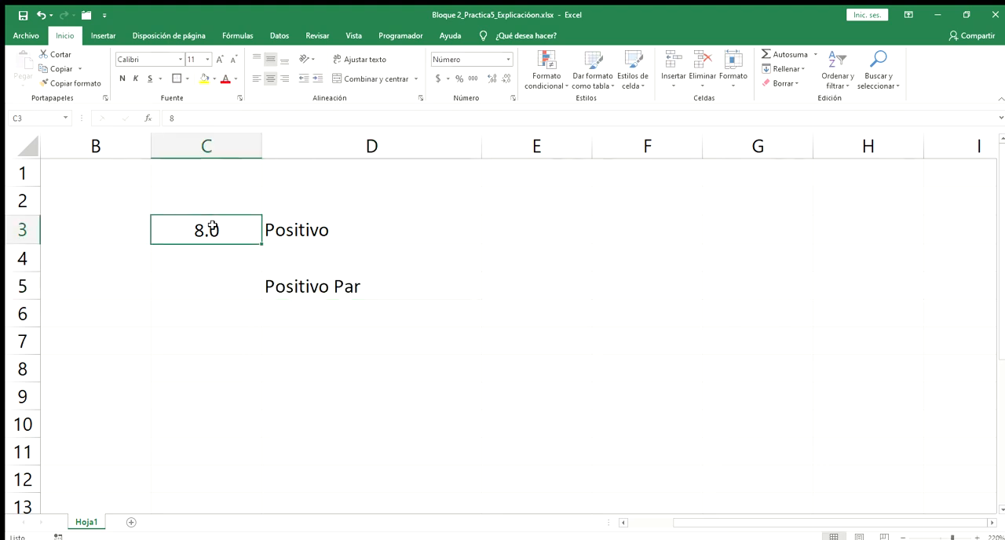
double_click(213, 228)
key("Delete")
type("-5")
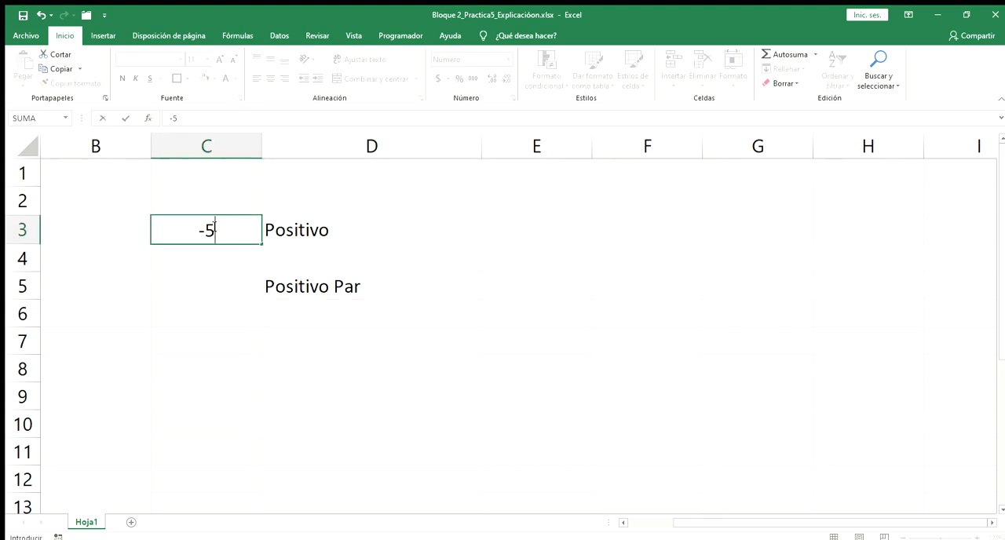
key("Return")
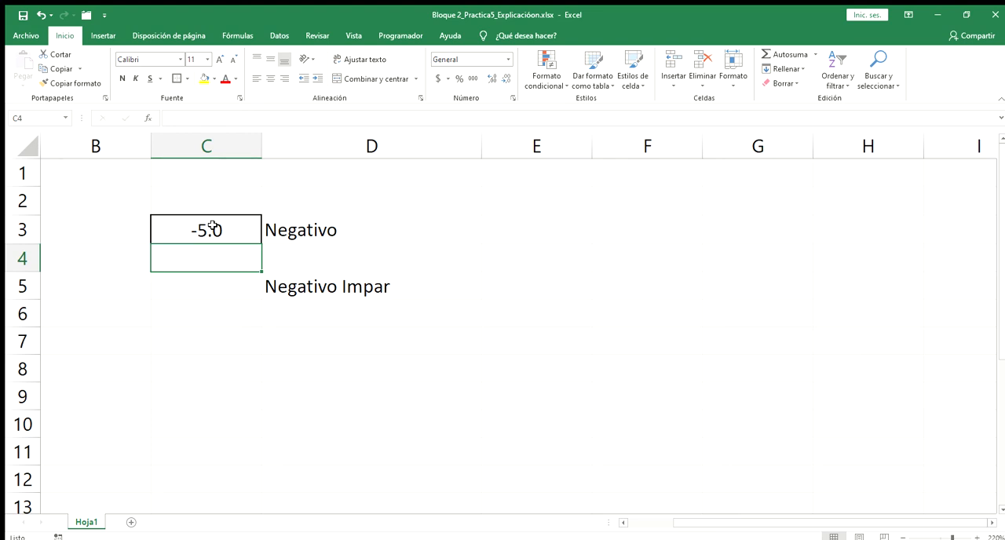
- Set C3 to 3 to test the formulas with a positive odd number
left_click(213, 226)
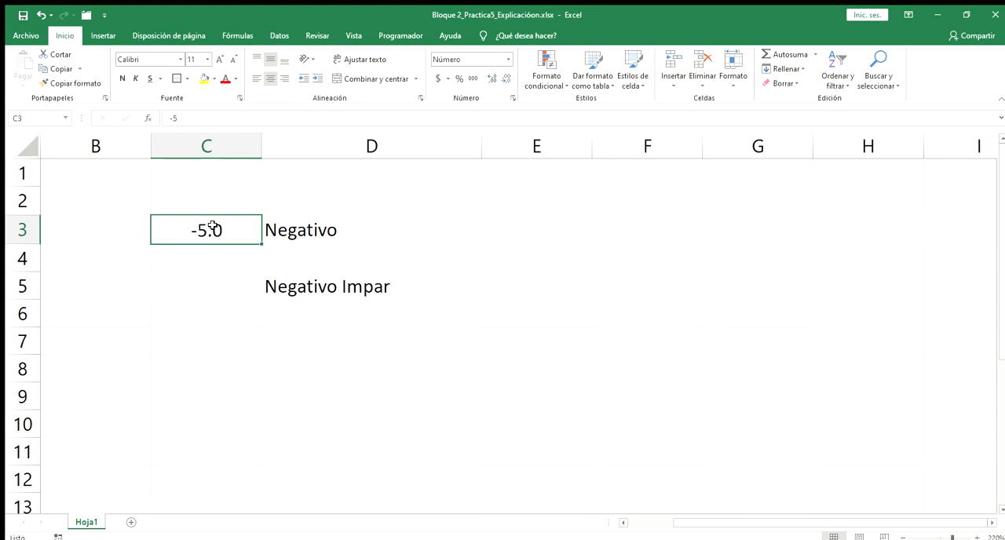
type("3")
key("Return")
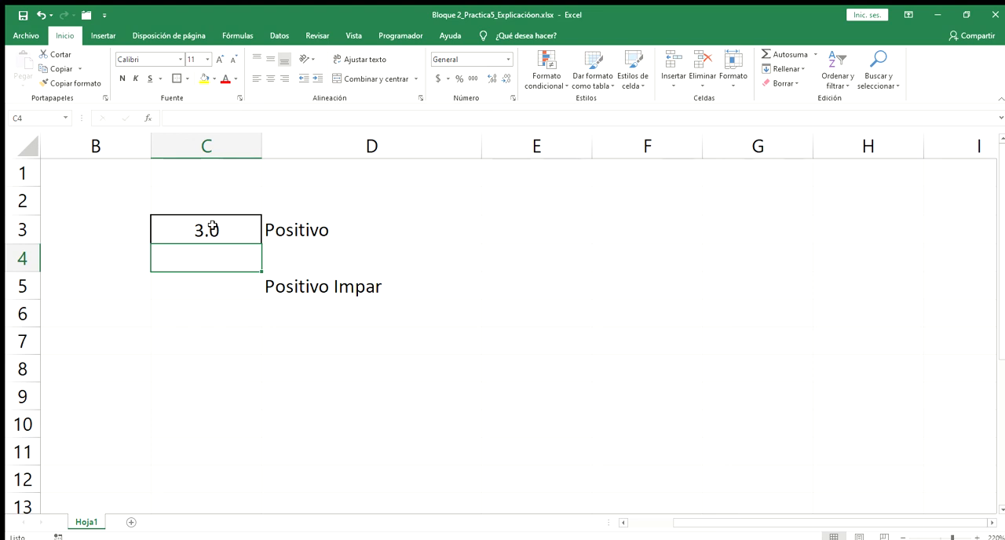
- Set C3 to -6 to test the formulas with a negative even number
type("-")
key("Escape")
left_click(212, 228)
type("-6")
key("Return")
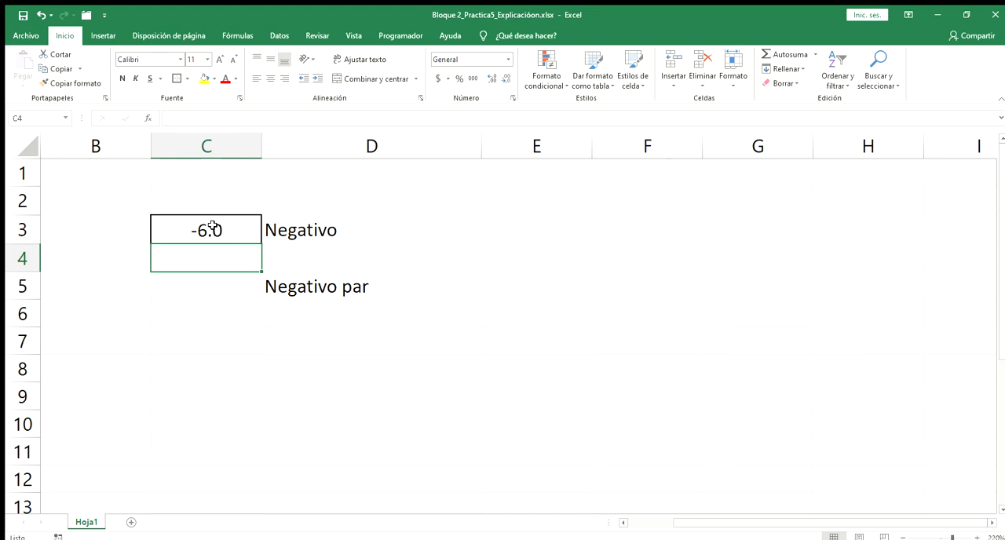
- Open the D5 formula for editing and highlight each of its three SI functions to review the nesting
double_click(290, 284)
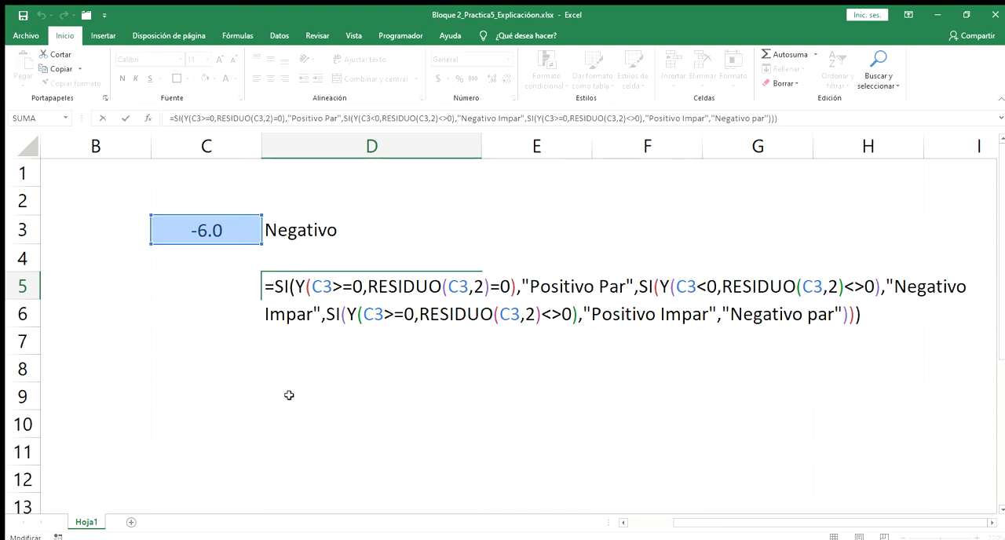
left_click_drag(276, 293, 283, 292)
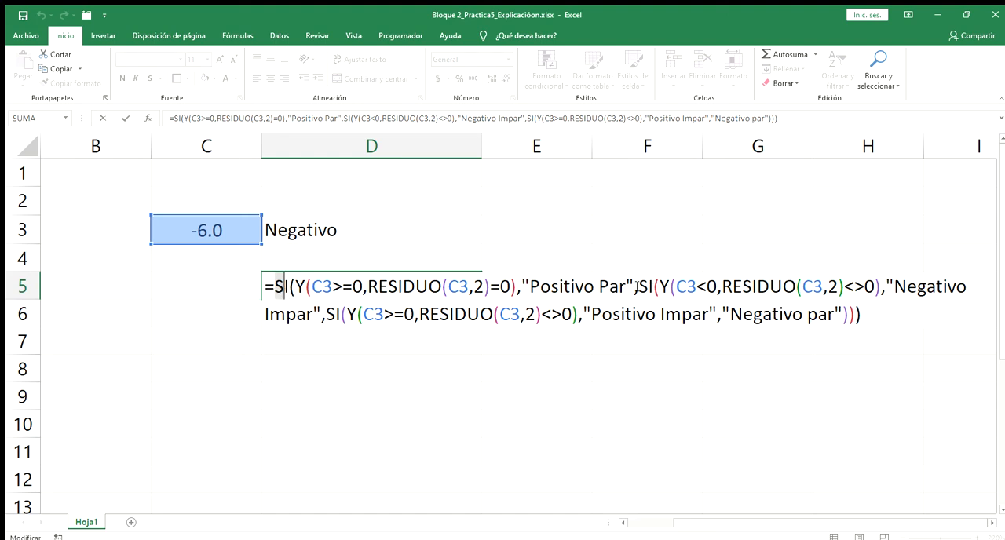
left_click_drag(637, 289, 656, 289)
left_click_drag(324, 315, 339, 315)
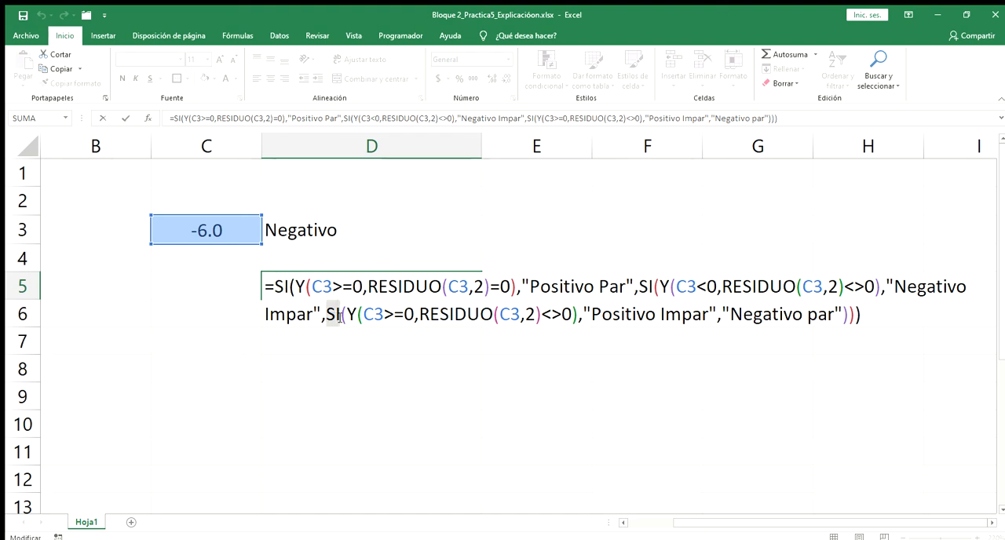